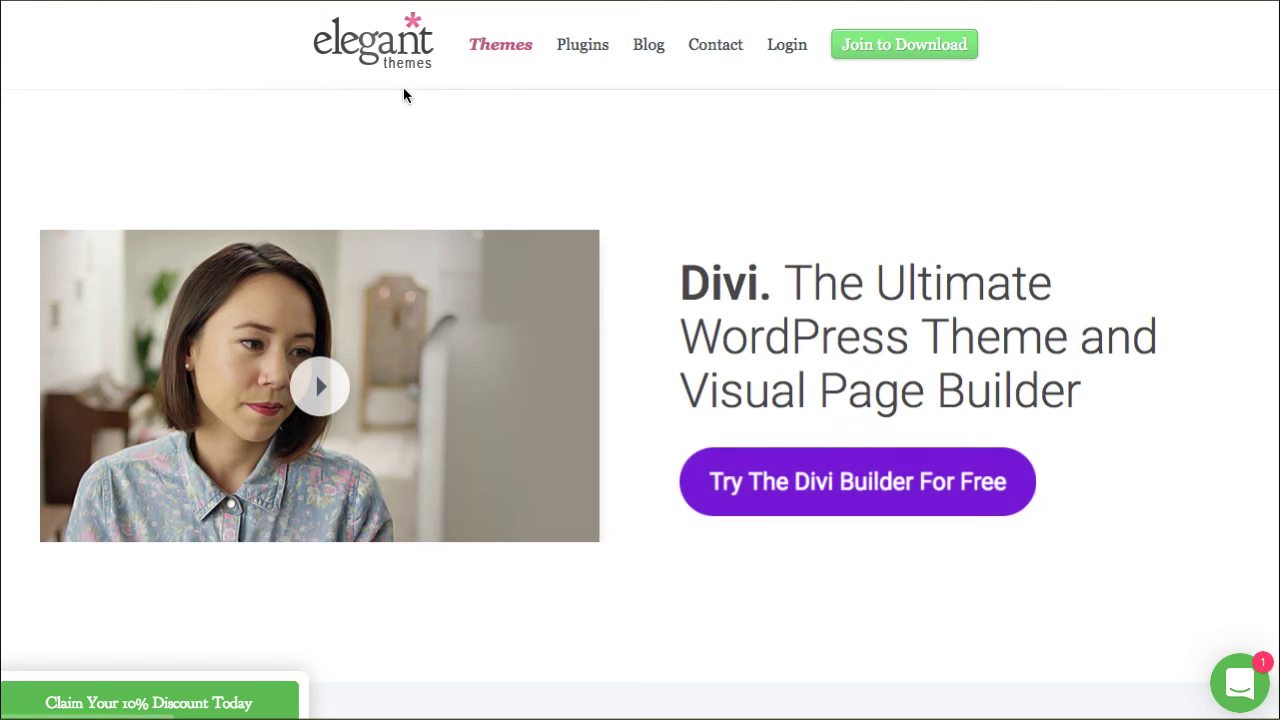
Scroll down through the Divi builder features page on Elegant Themes.
scroll(671, 167, "down", 2)
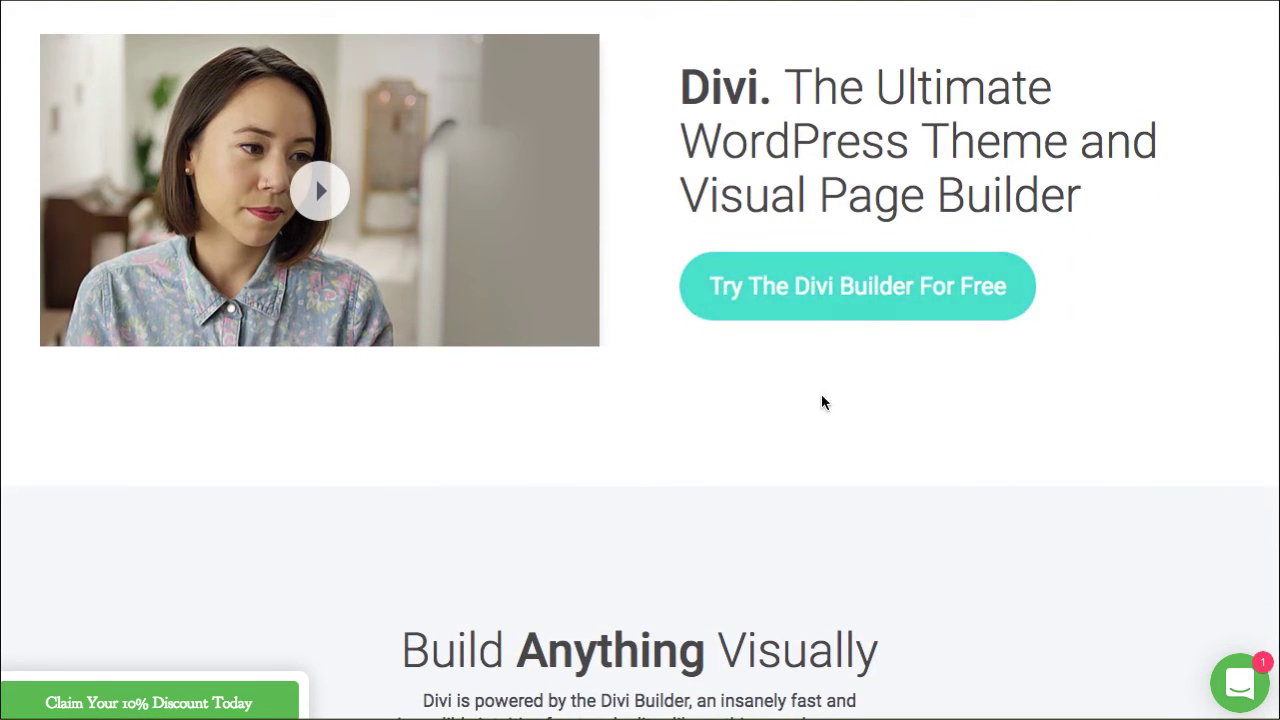
scroll(686, 420, "down", 1)
scroll(657, 400, "down", 1)
scroll(657, 400, "down", 2)
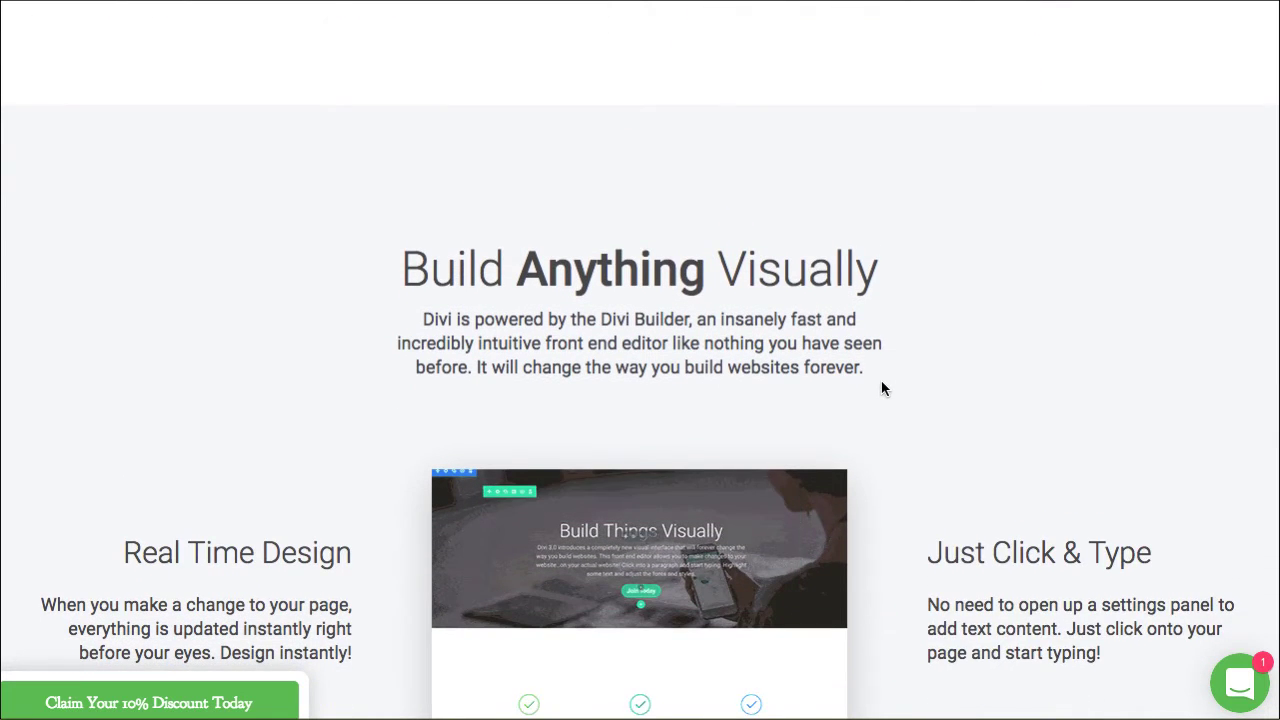
scroll(881, 381, "down", 2)
scroll(878, 390, "down", 1)
scroll(878, 398, "down", 1)
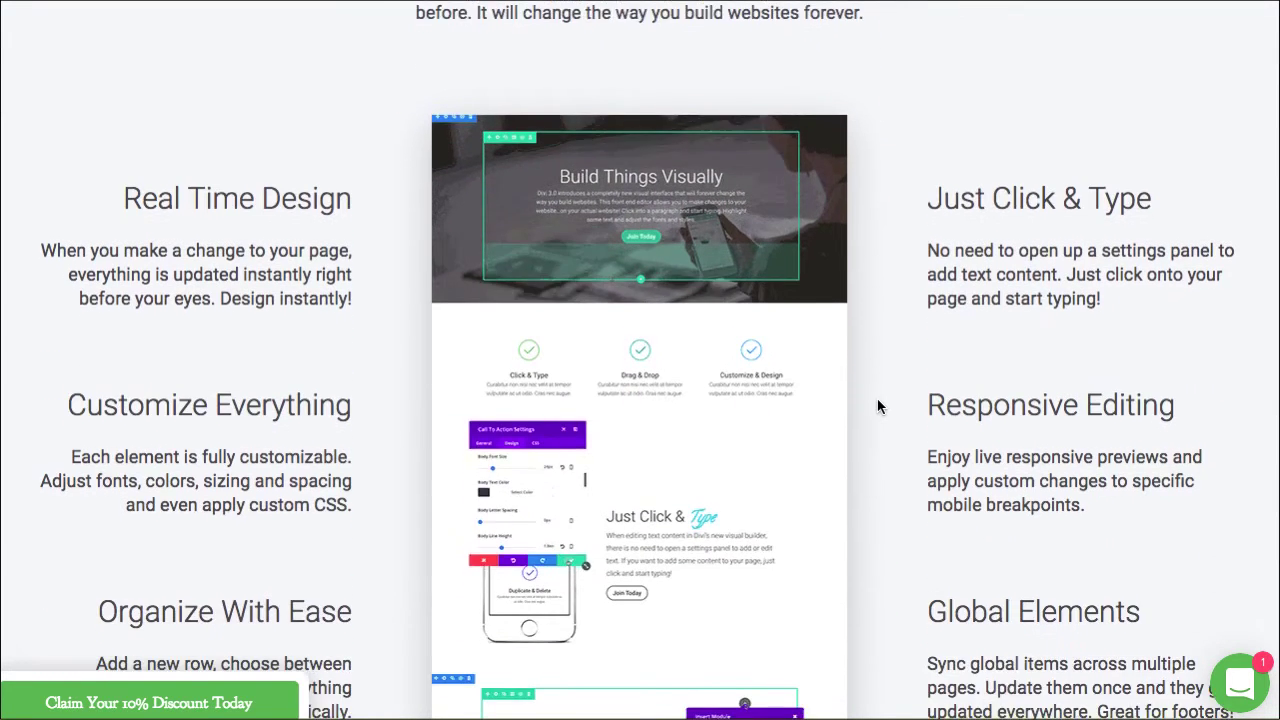
scroll(877, 398, "down", 1)
scroll(877, 399, "down", 1)
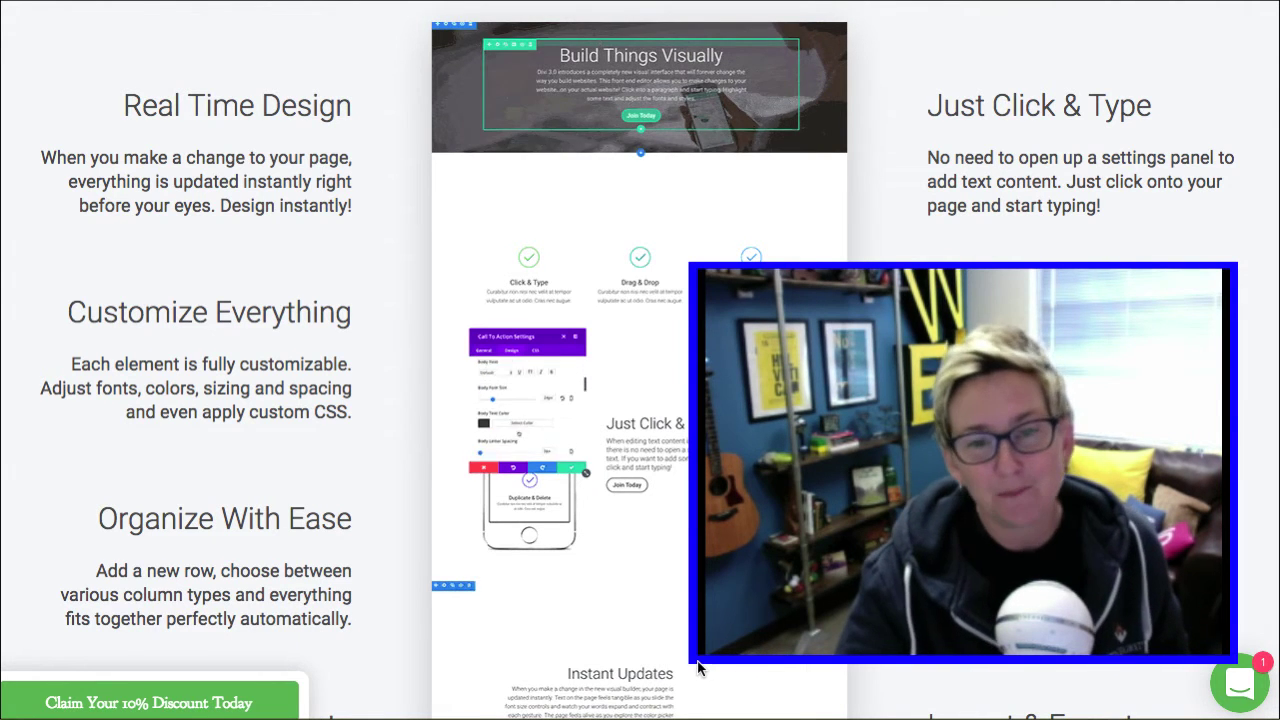
Switch to the WordPress site's homepage and return to its city skyline hero.
mouse_move(697, 662)
left_mouse_down()
mouse_move(783, 593)
mouse_move(877, 544)
left_mouse_up()
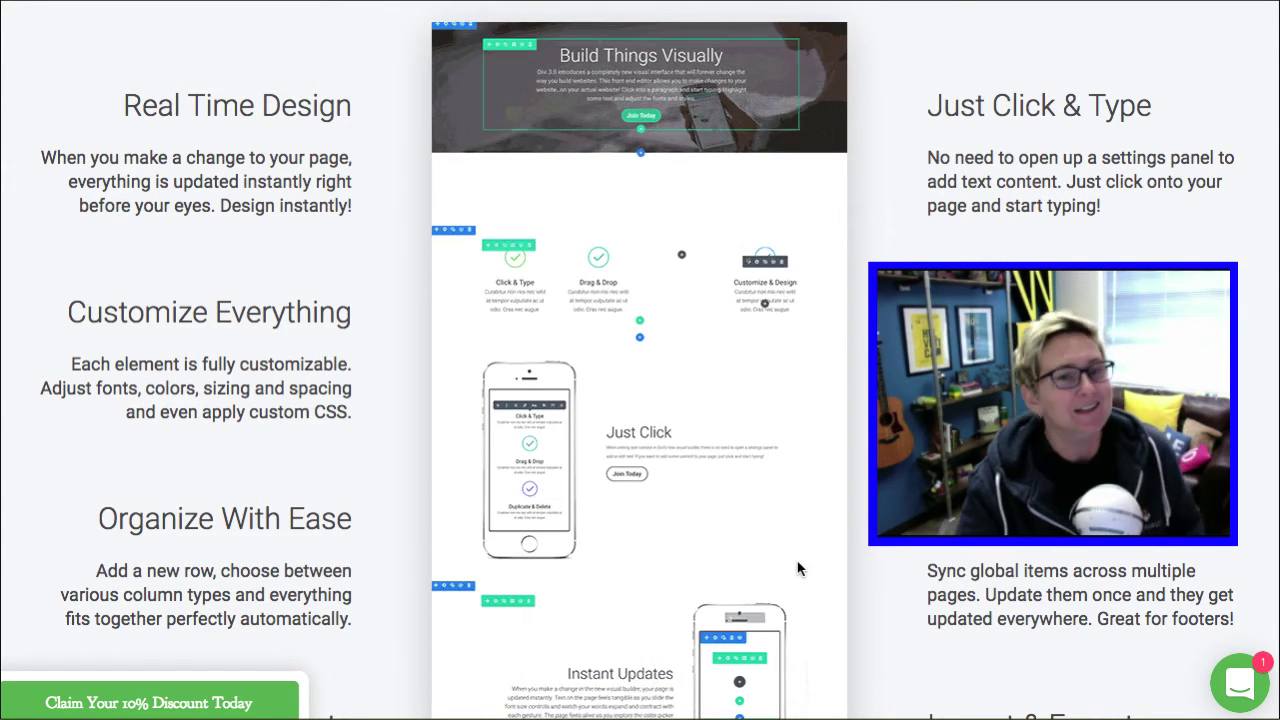
scroll(807, 557, "up", 3)
scroll(842, 558, "up", 4)
scroll(844, 566, "up", 3)
scroll(845, 557, "up", 5)
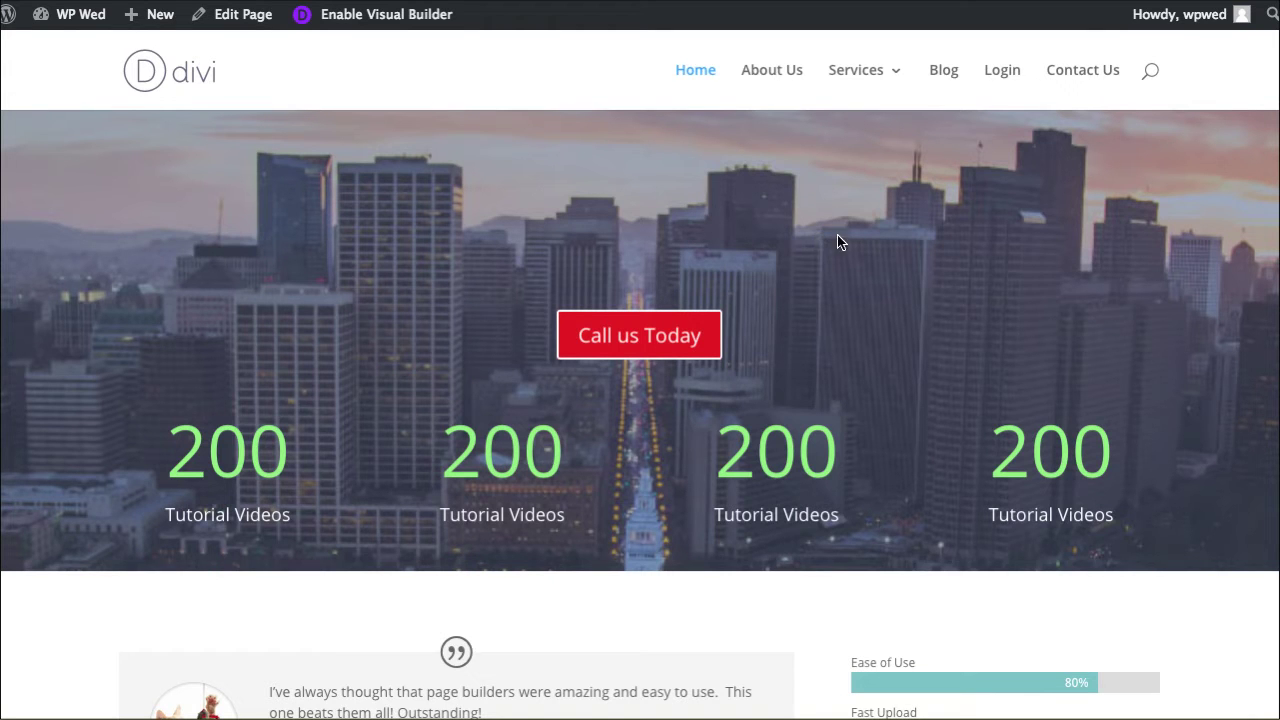
Browse down and back up the live homepage.
scroll(841, 249, "down", 2)
scroll(843, 251, "down", 2)
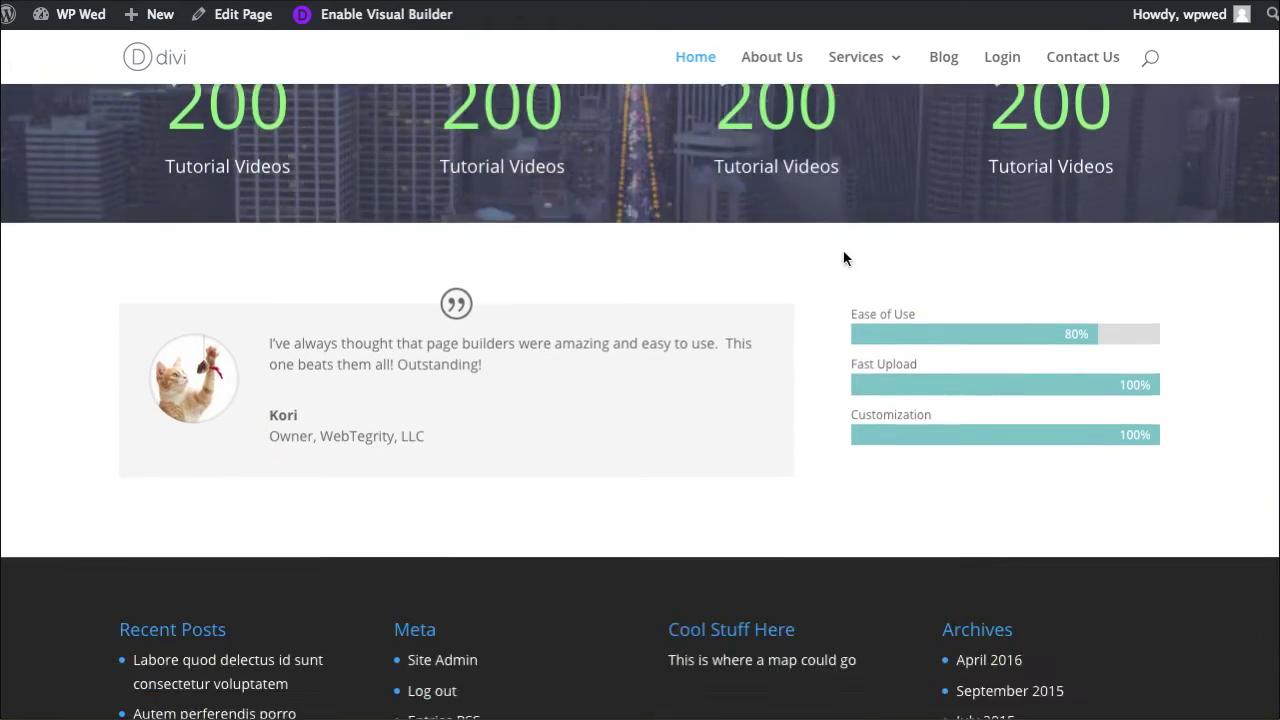
scroll(843, 251, "down", 2)
scroll(820, 251, "up", 5)
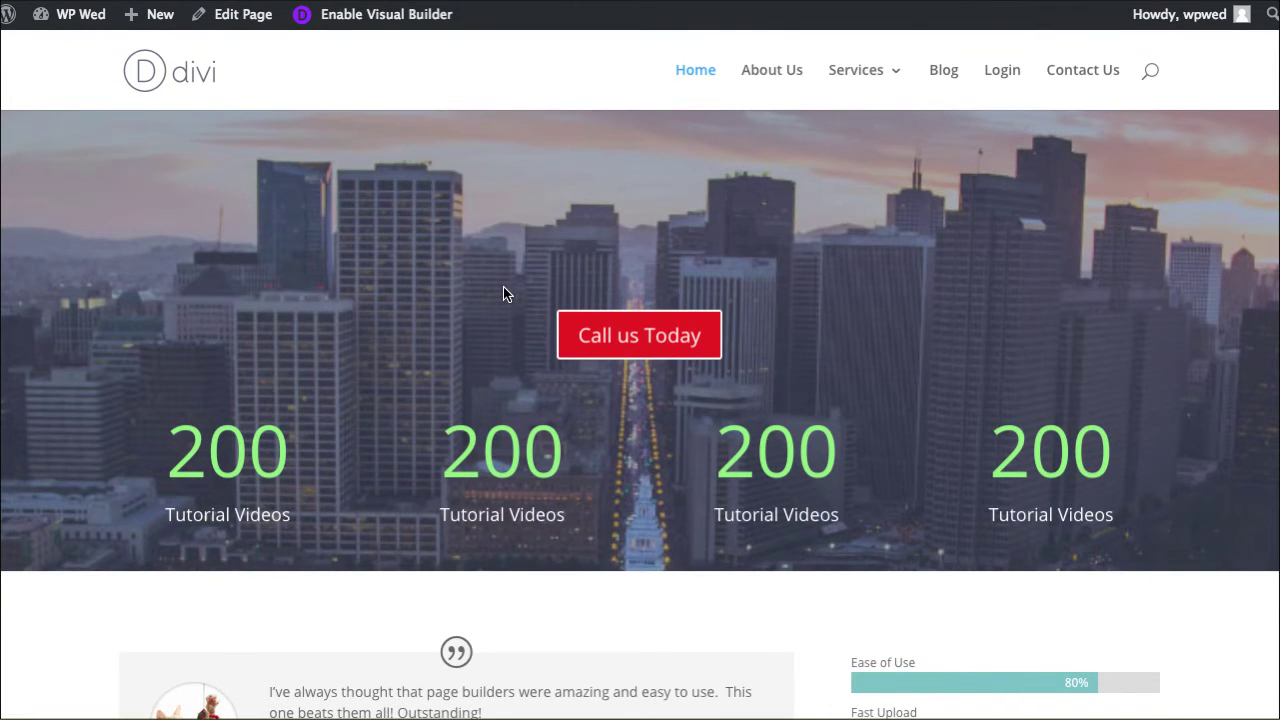
scroll(503, 287, "down", 2)
scroll(503, 290, "up", 2)
Reload the homepage to replay the counters and scroll through it again.
key("F5")
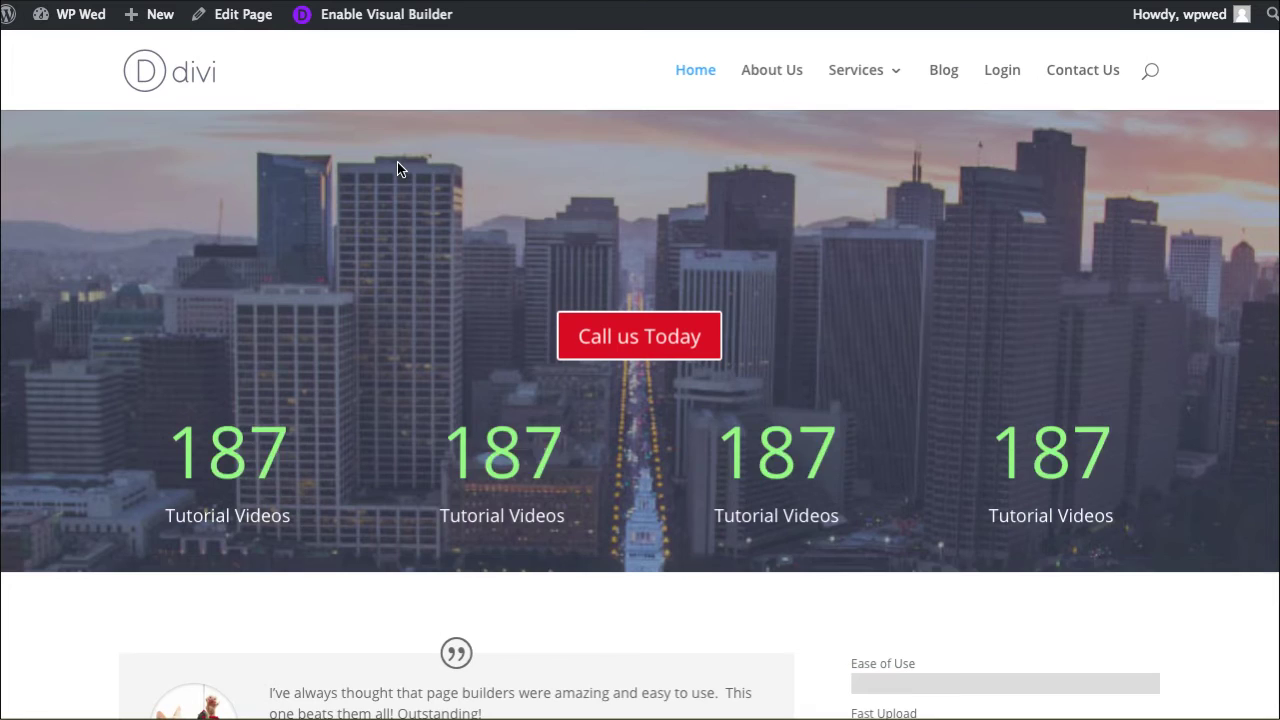
scroll(397, 162, "down", 3)
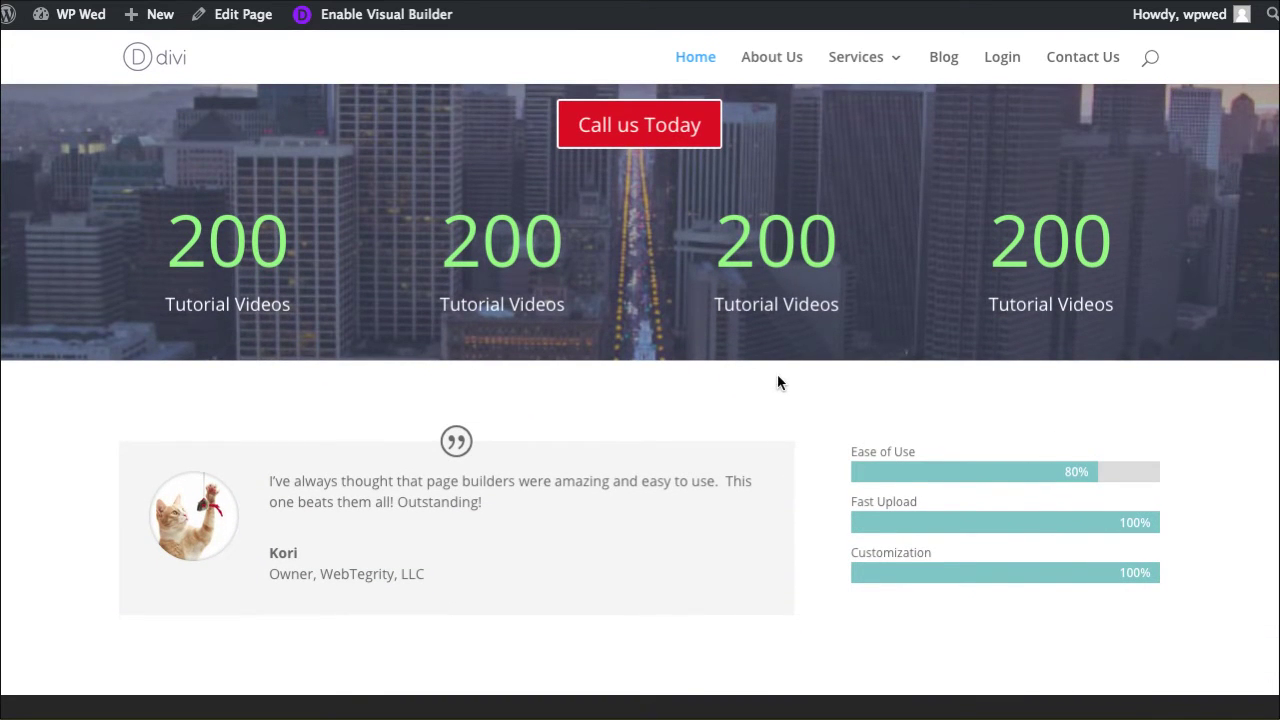
scroll(777, 374, "down", 1)
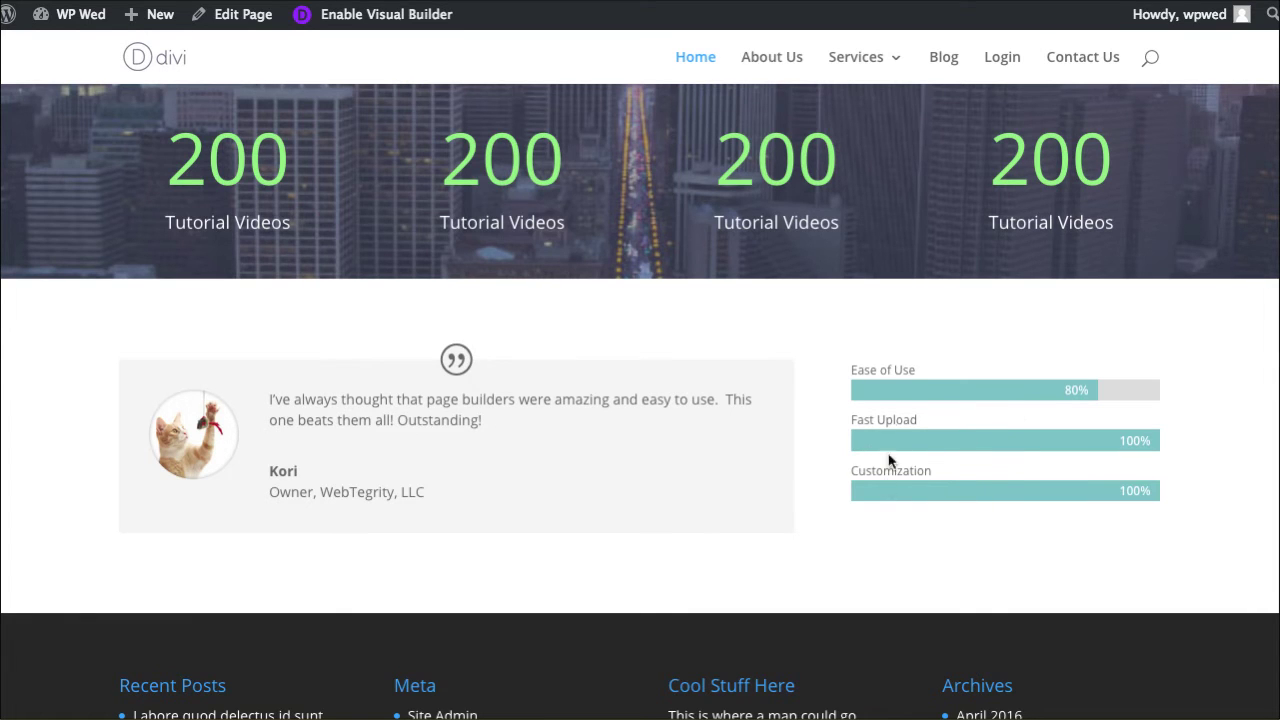
scroll(825, 478, "down", 3)
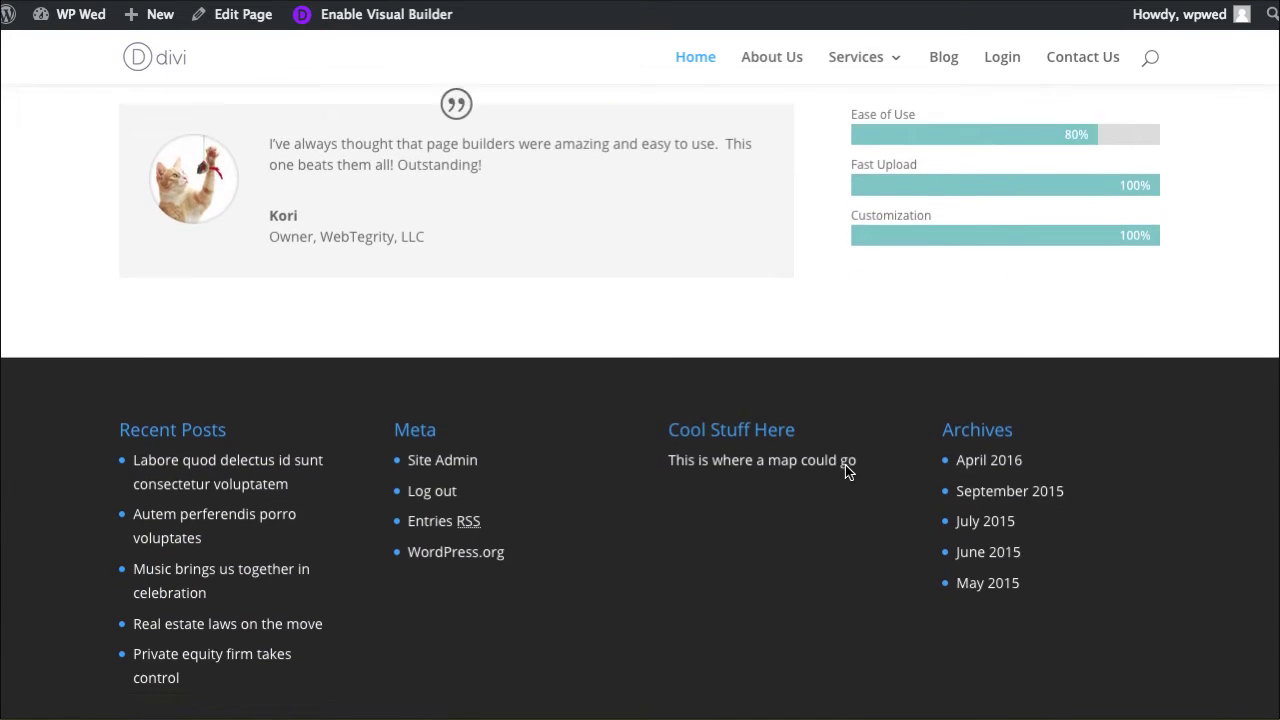
scroll(845, 465, "up", 6)
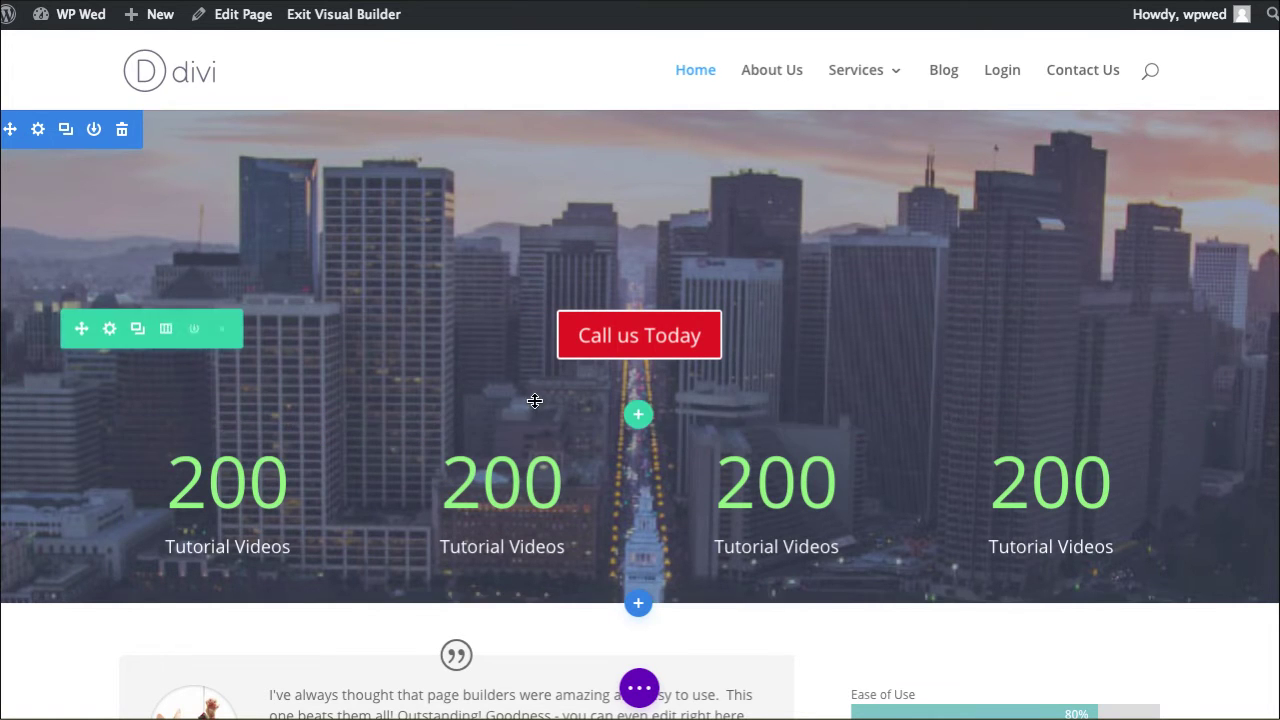
Set the hero section's background image to the dark columned-building photo.
left_click(37, 131)
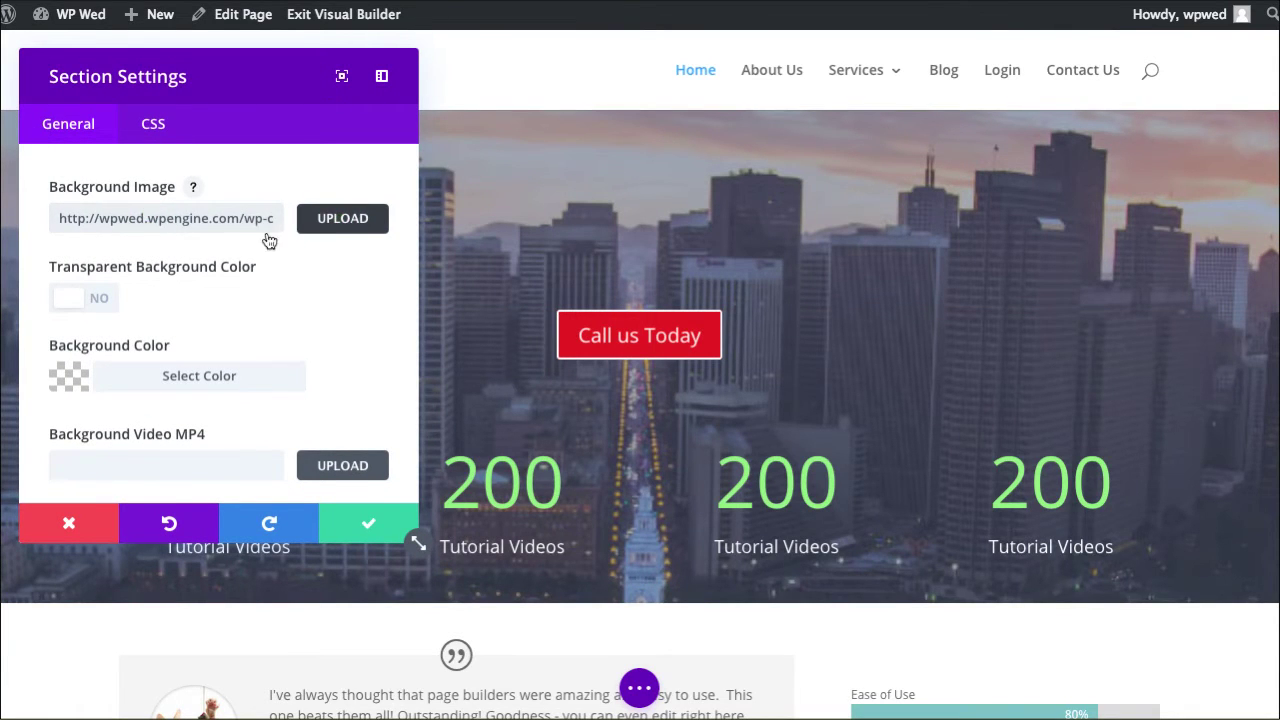
scroll(440, 375, "down", 3)
scroll(463, 394, "down", 2)
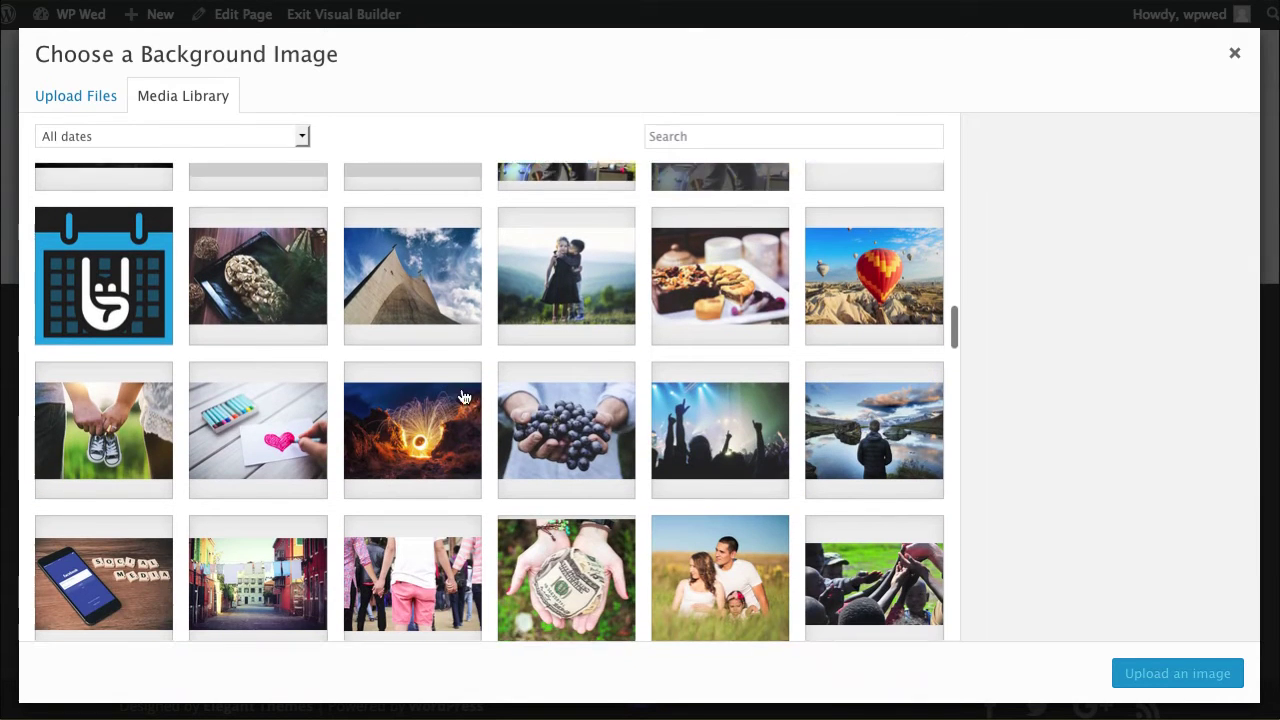
left_click(412, 283)
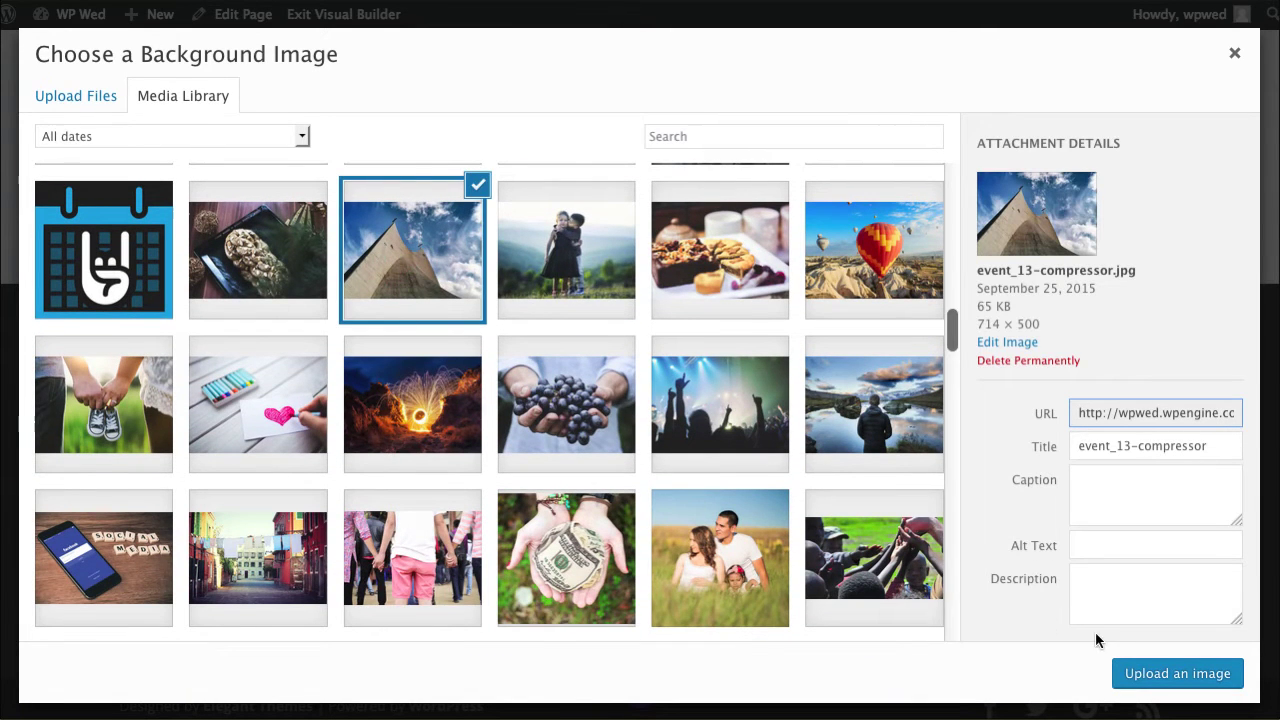
scroll(755, 565, "down", 5)
scroll(753, 565, "down", 2)
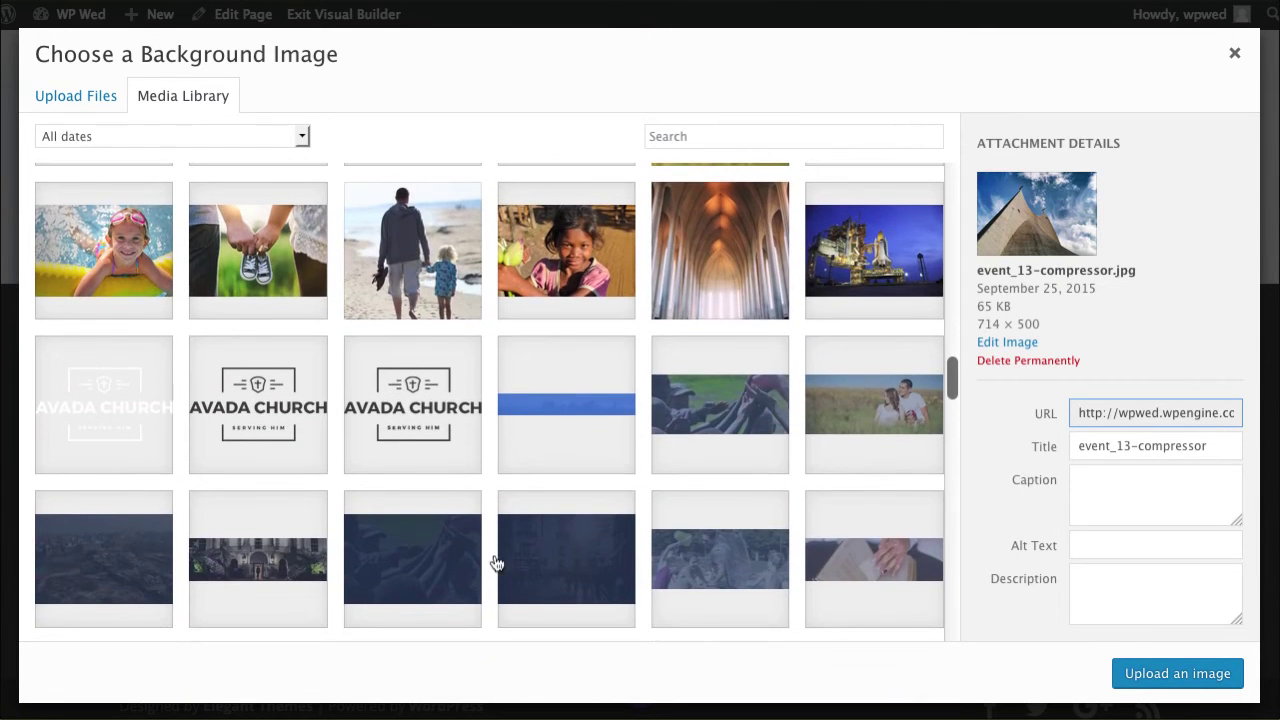
left_click(295, 568)
left_click(1177, 673)
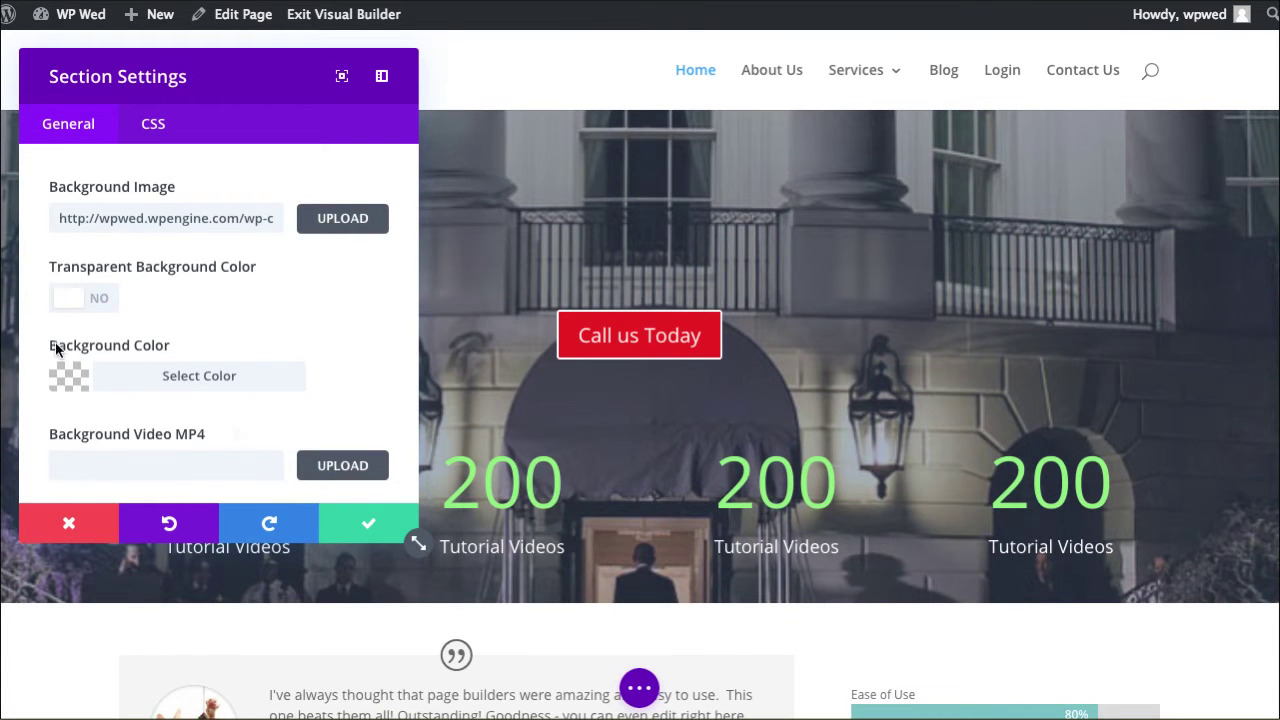
Change the section's custom top padding to 100px.
scroll(122, 314, "down", 1)
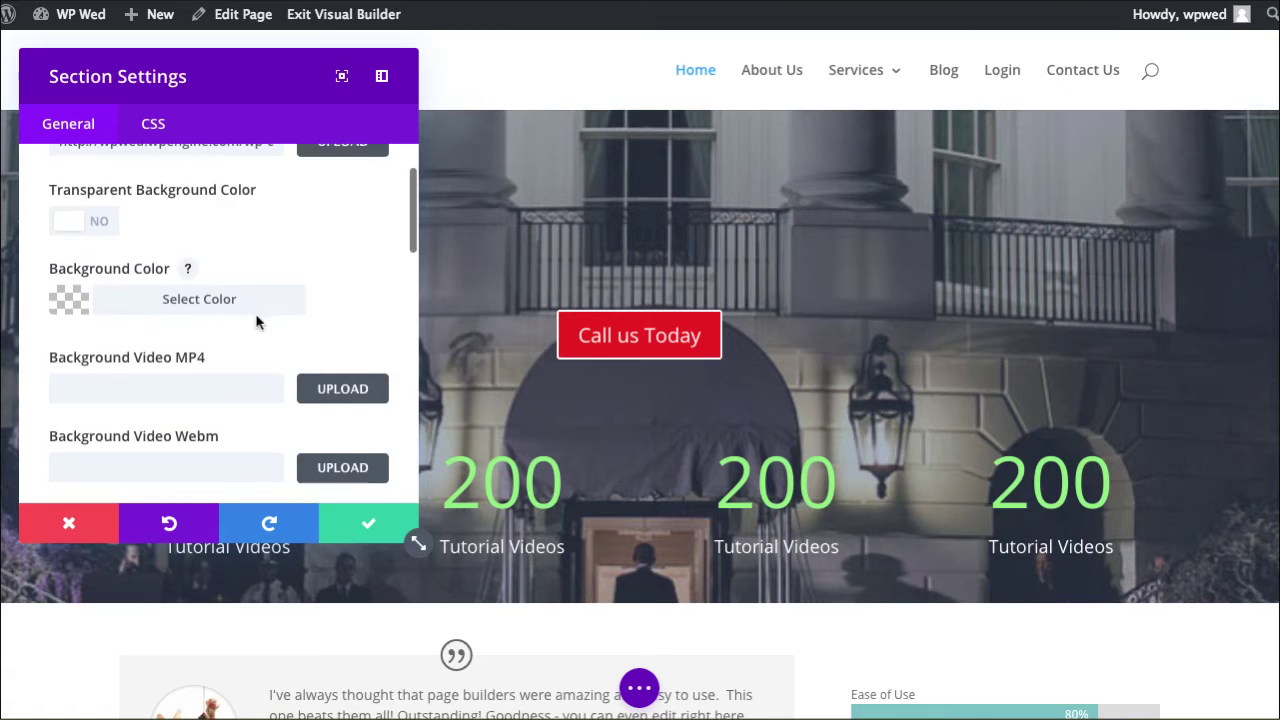
scroll(245, 318, "down", 2)
scroll(239, 320, "down", 2)
scroll(239, 314, "down", 1)
scroll(228, 312, "down", 1)
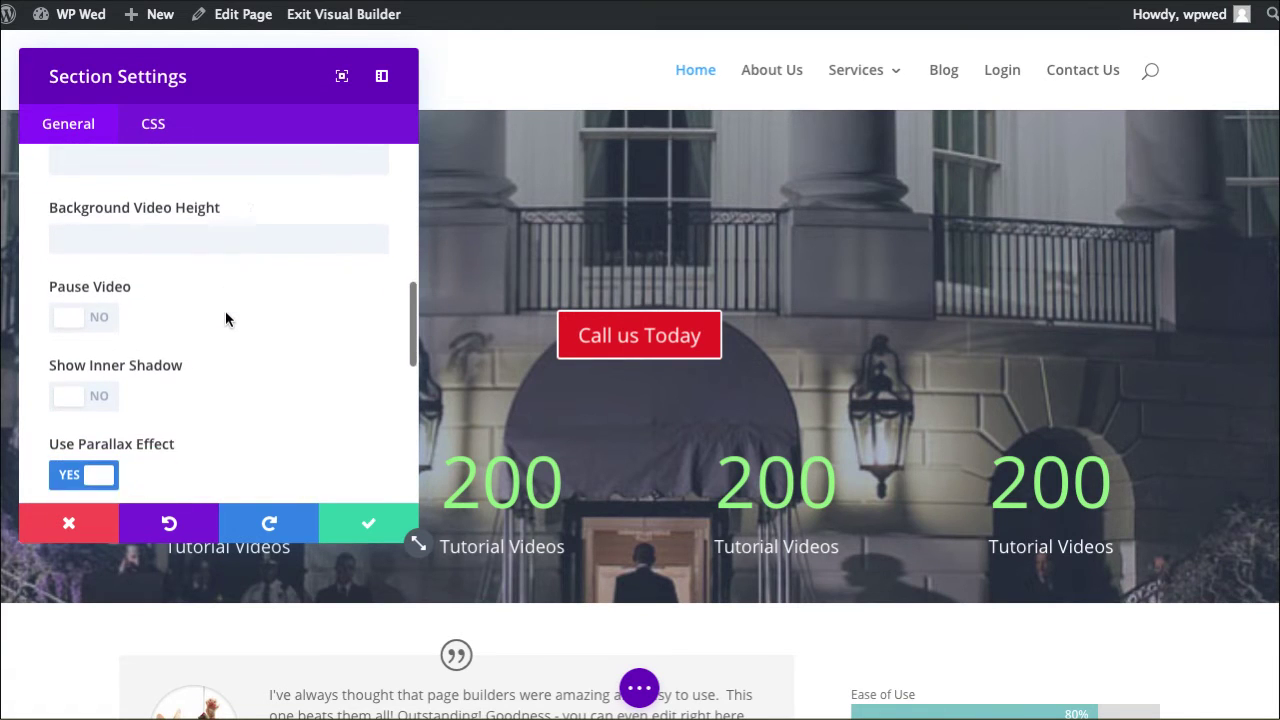
scroll(225, 312, "down", 2)
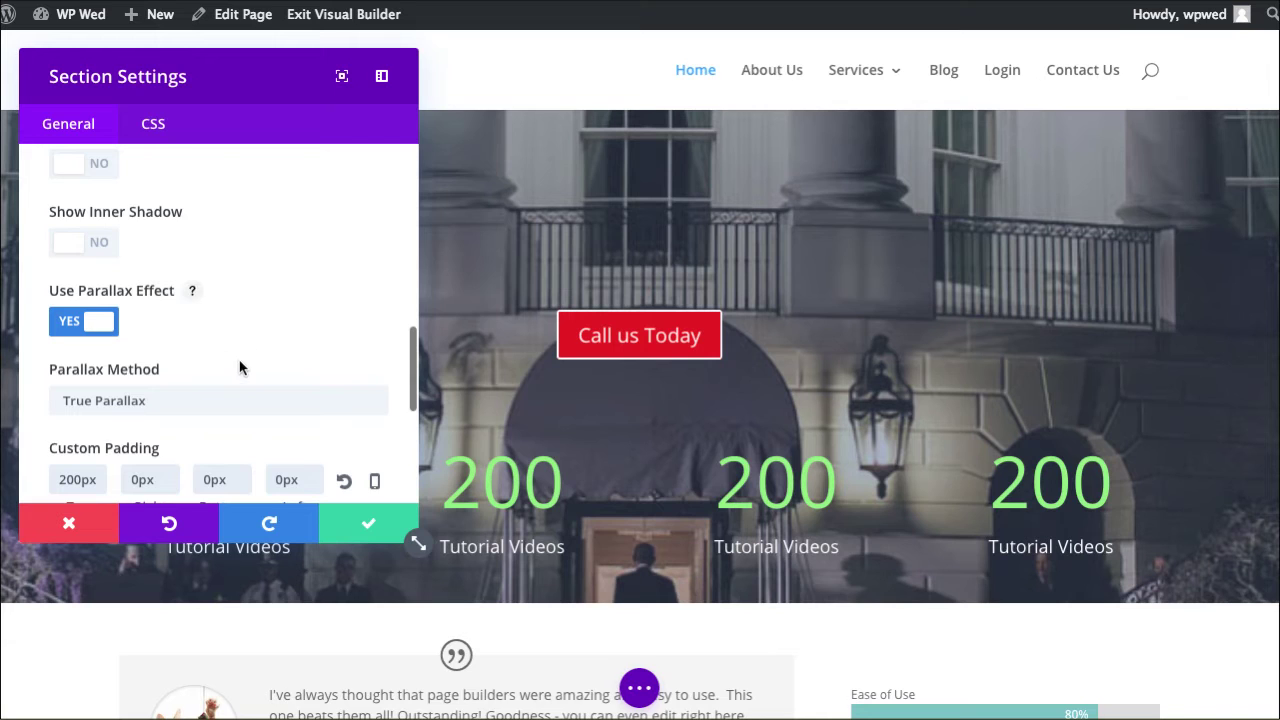
scroll(240, 368, "down", 3)
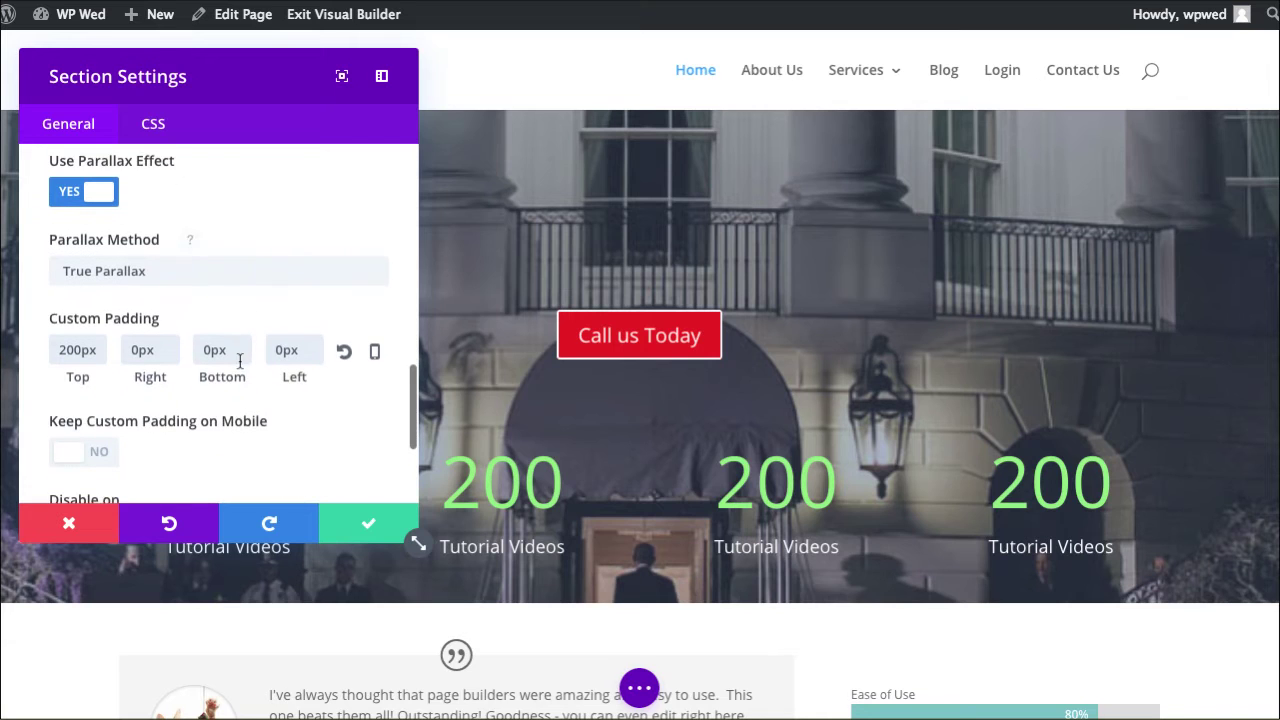
left_click(68, 330)
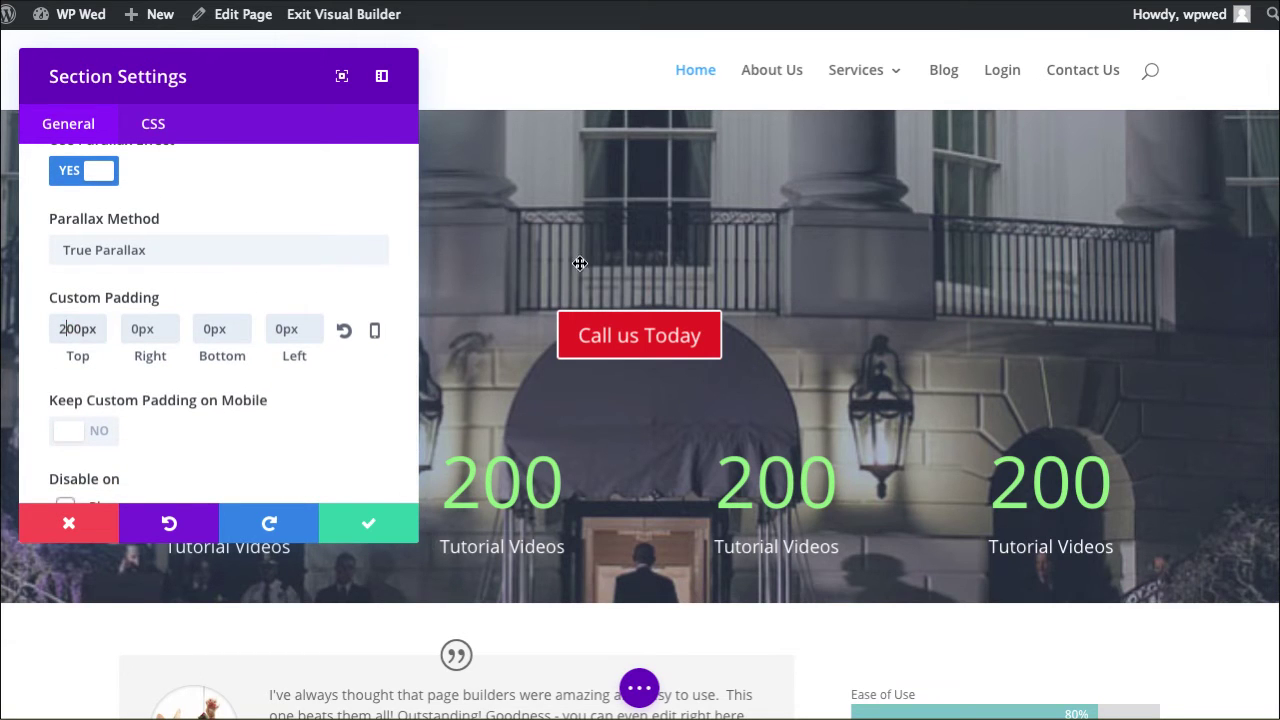
key("BackSpace")
type("1")
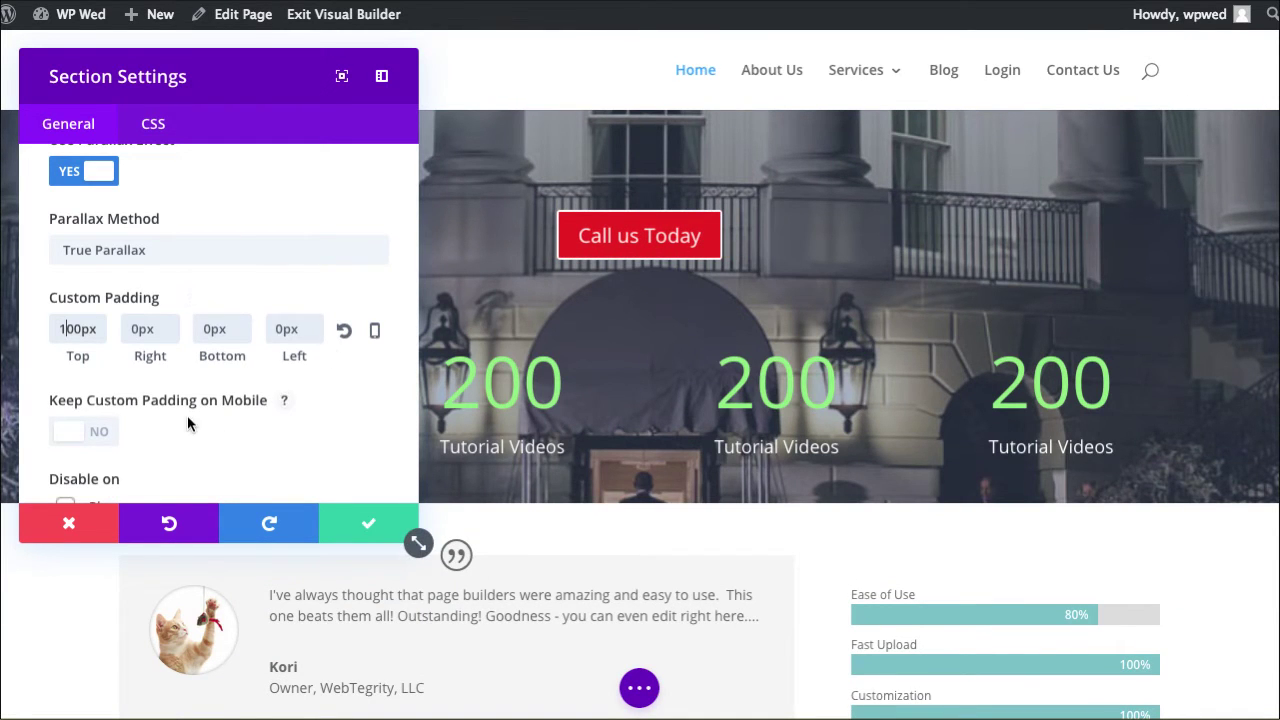
scroll(185, 422, "down", 3)
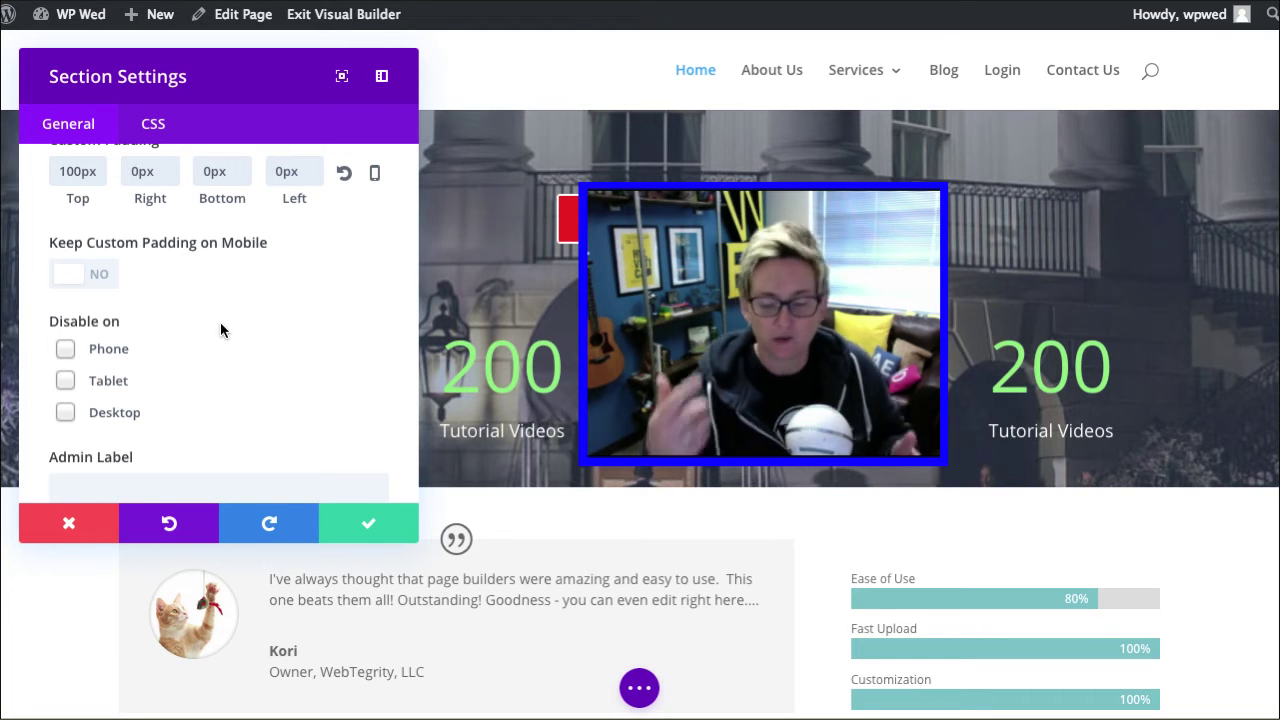
Leave Phone unchecked under Disable on and save the hero section settings.
left_click(66, 350)
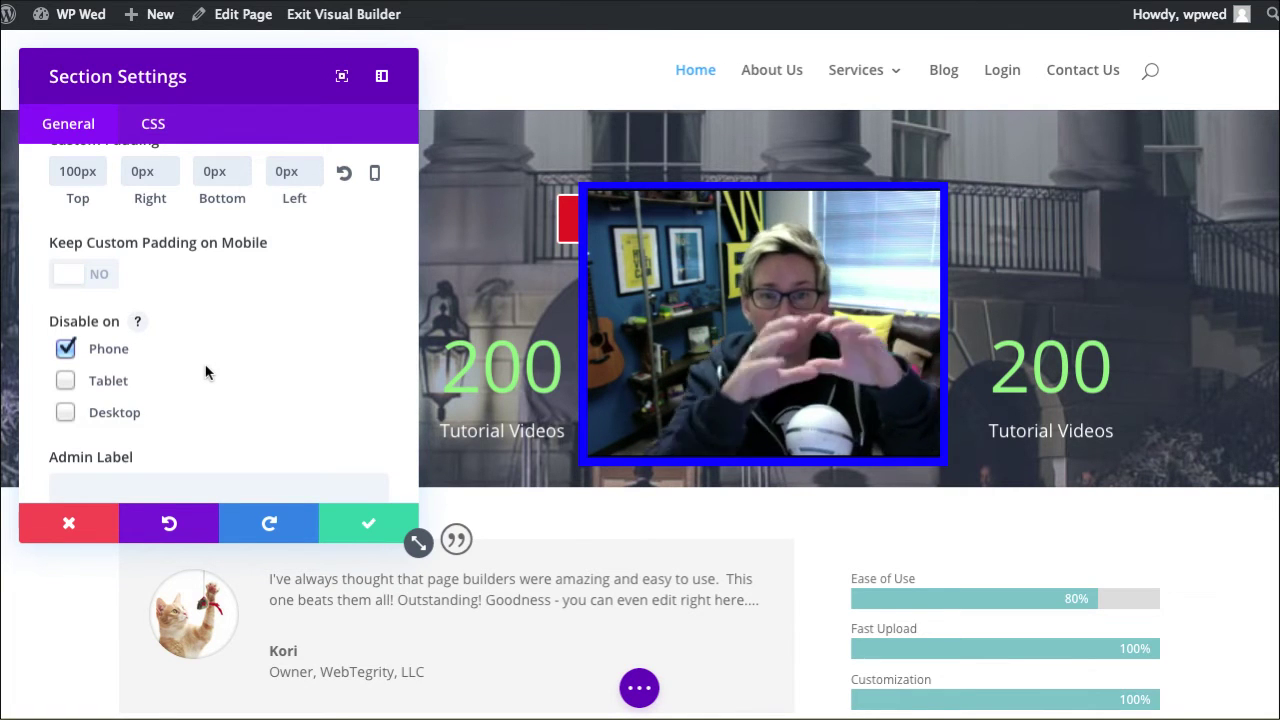
left_click(70, 352)
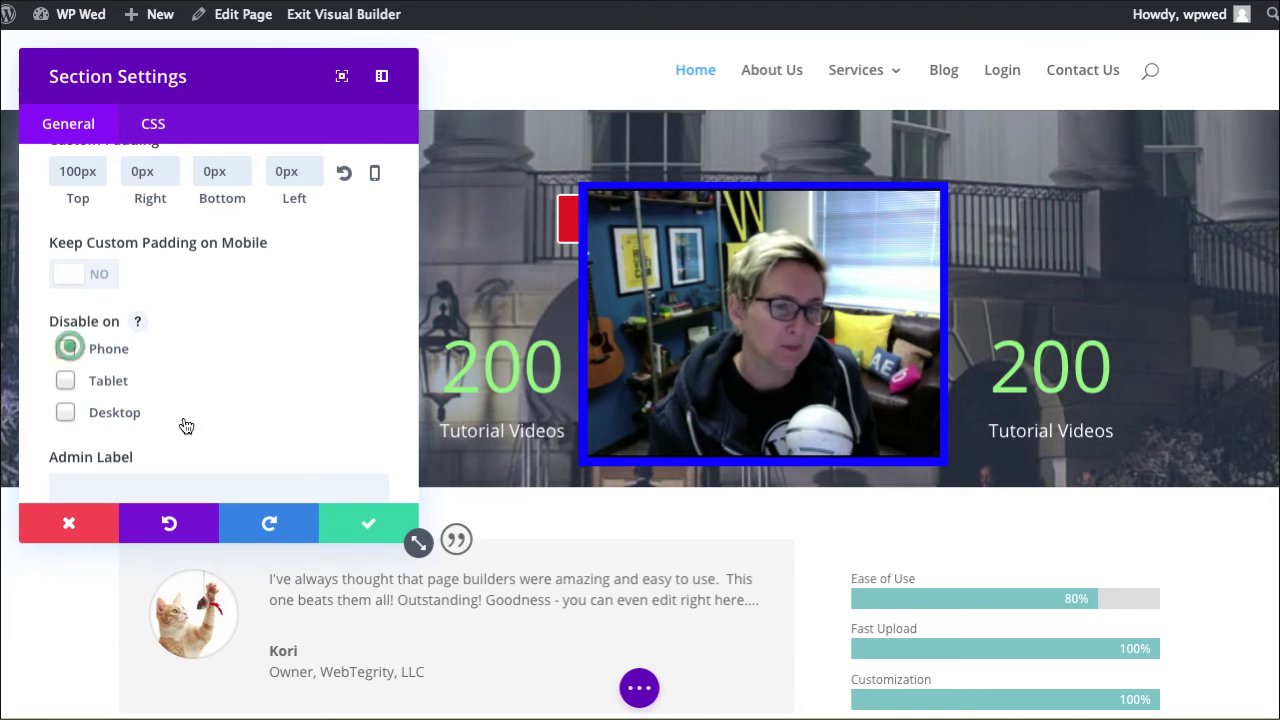
left_click(372, 527)
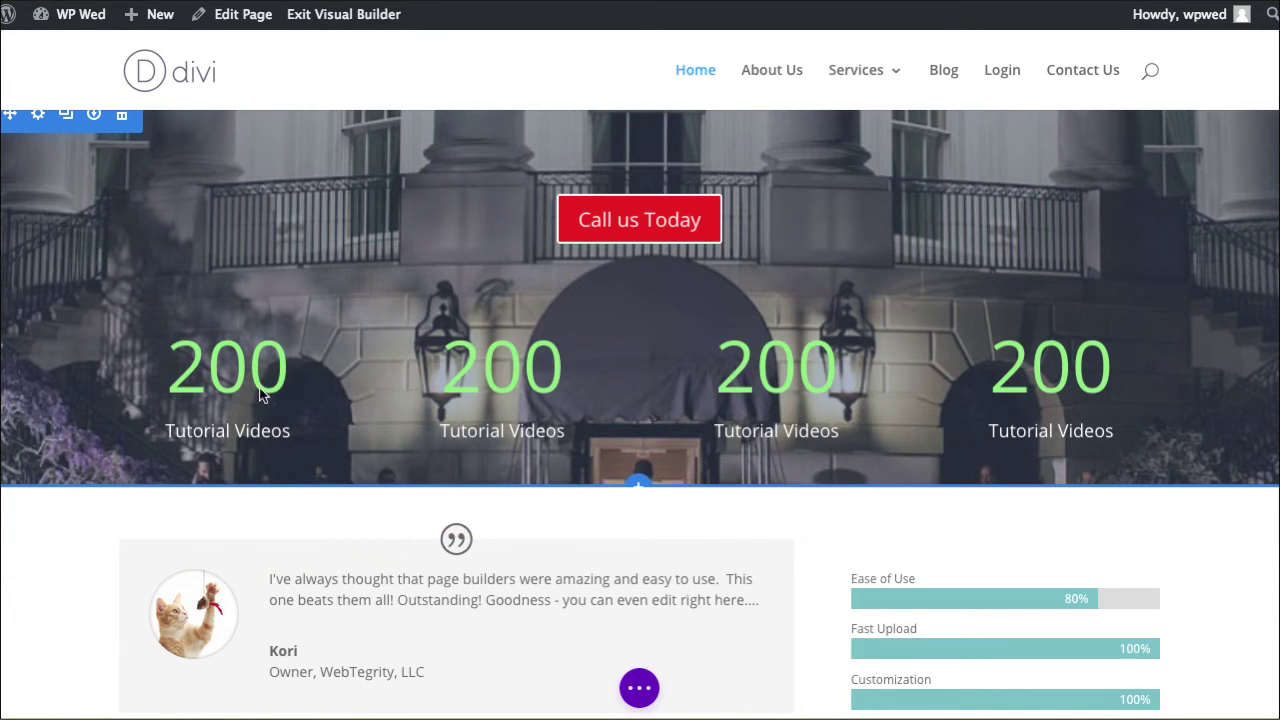
mouse_move(227, 520)
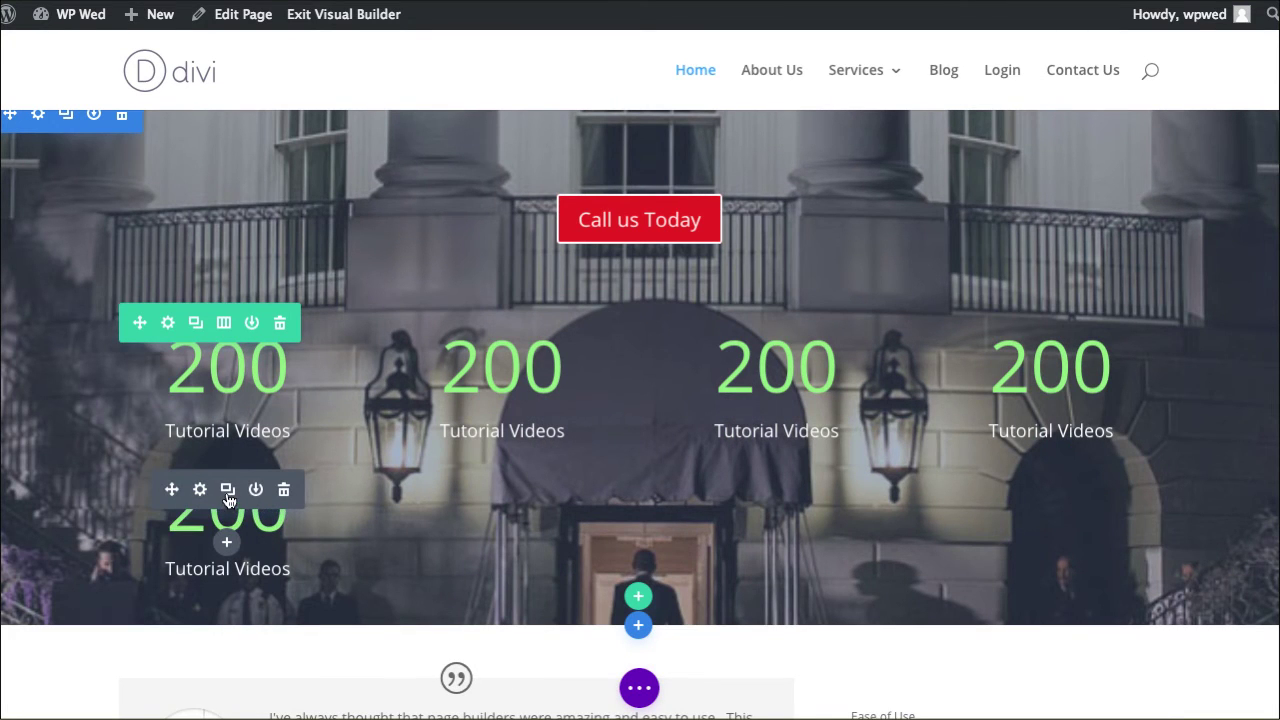
Delete the duplicate counter module and drag the hero's top and bottom padding larger.
left_click(280, 490)
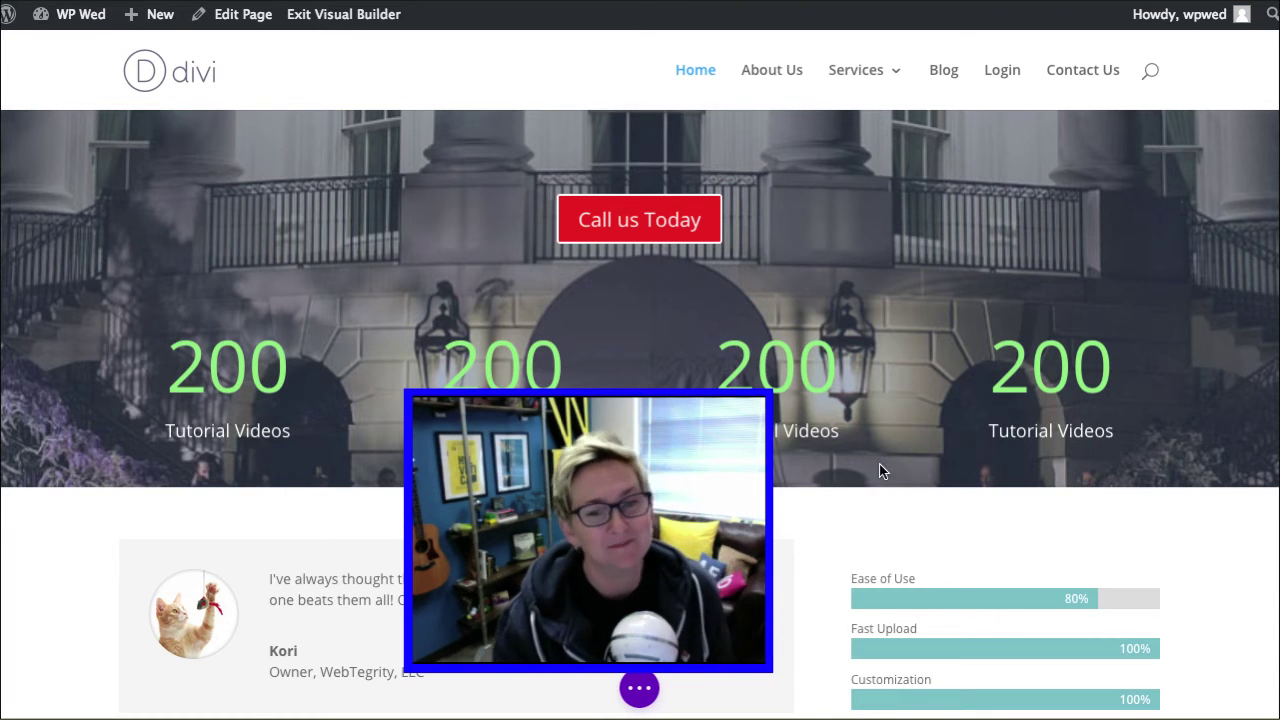
left_click(778, 500)
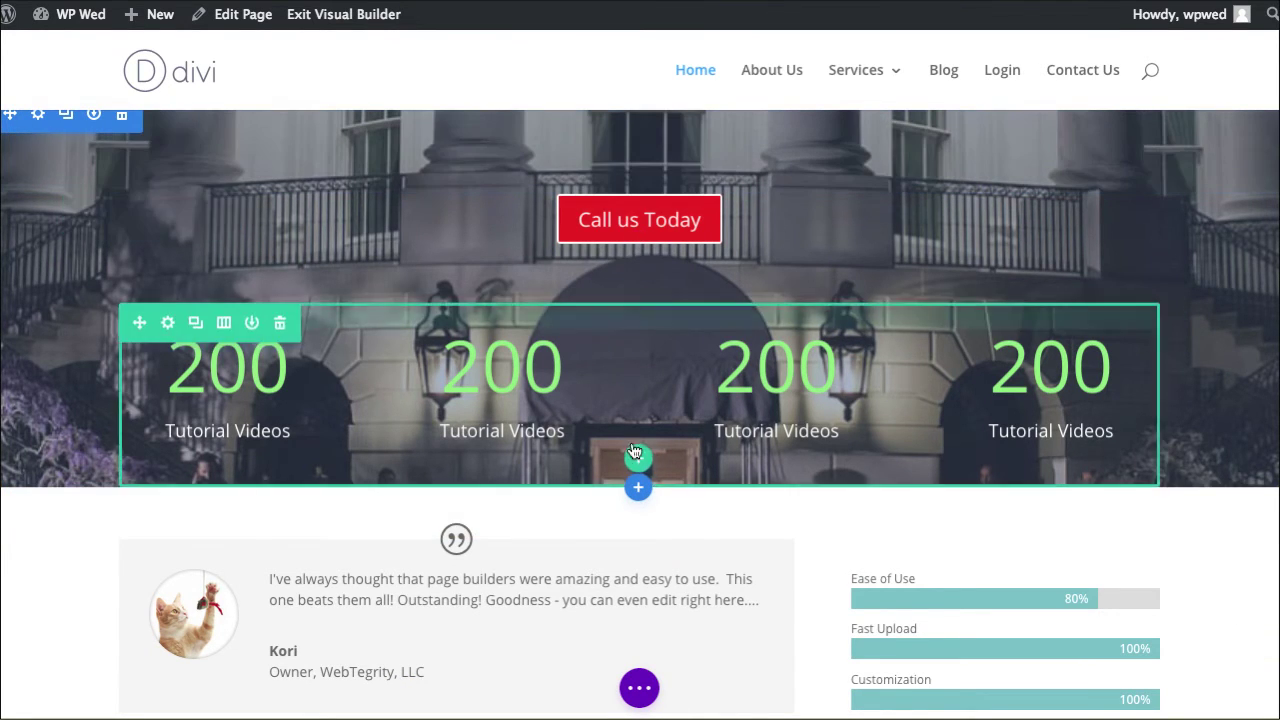
mouse_move(640, 460)
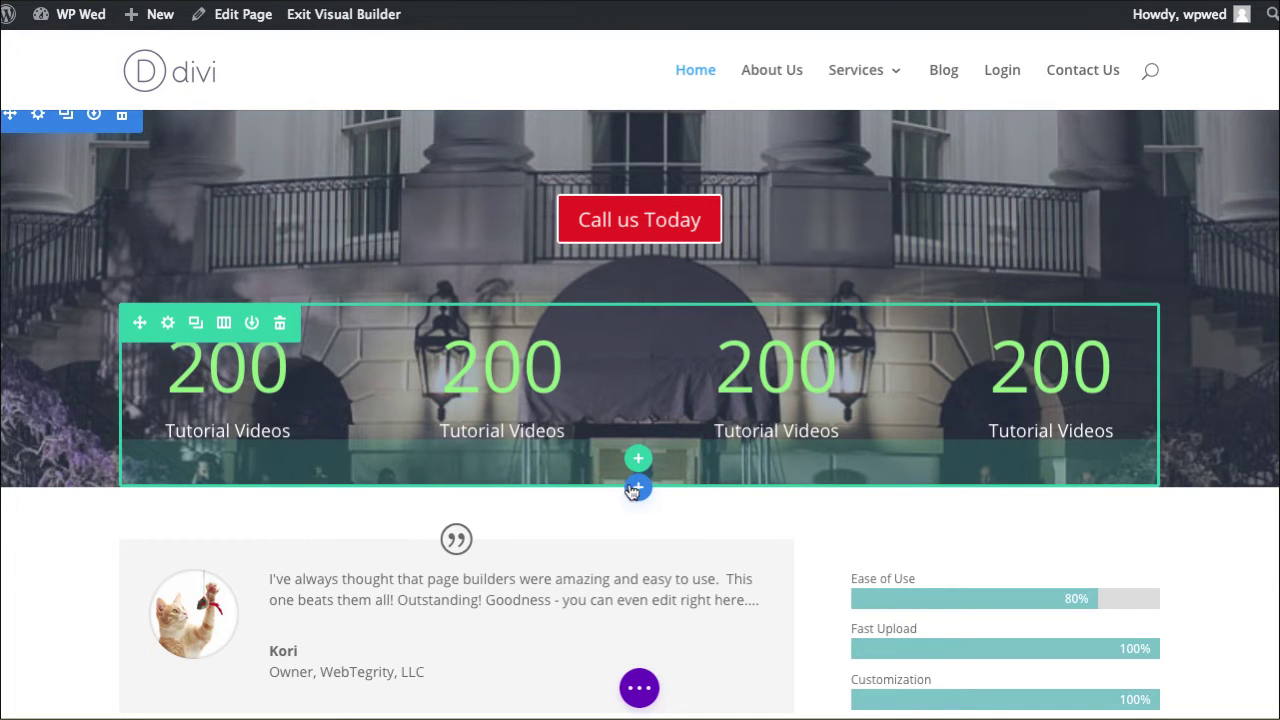
left_click_drag(600, 488, 601, 617)
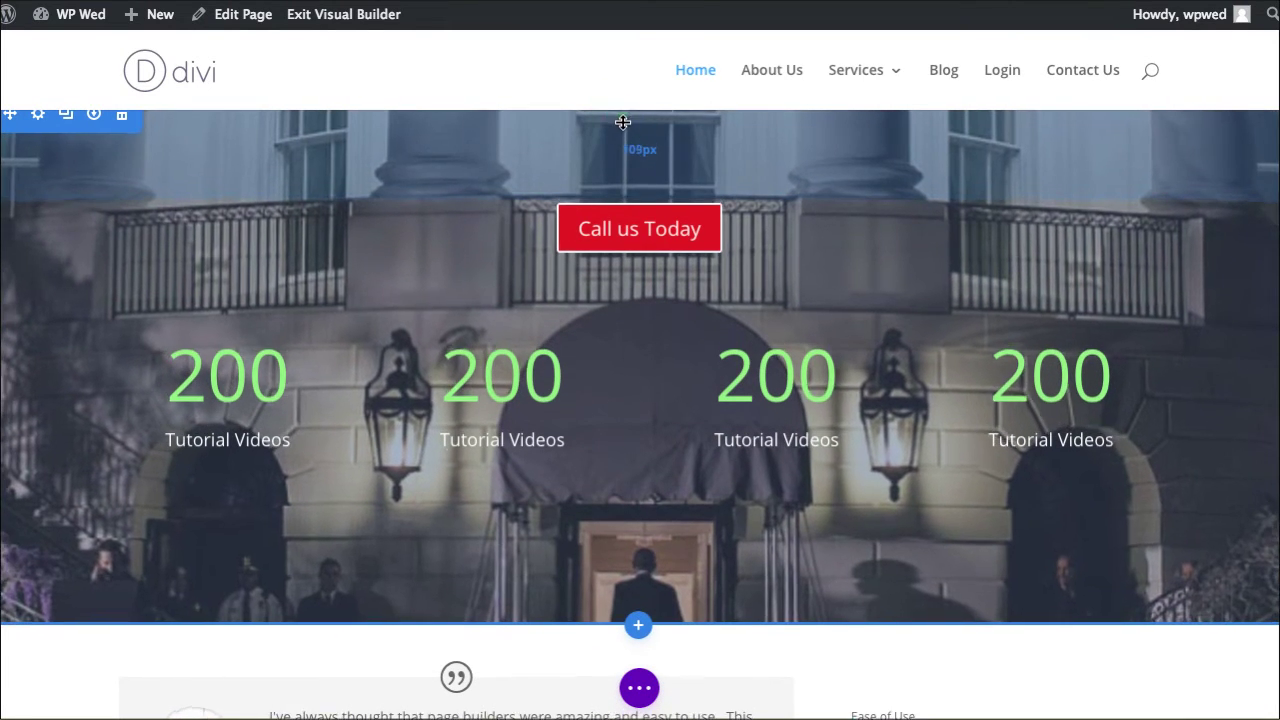
left_click_drag(624, 113, 625, 203)
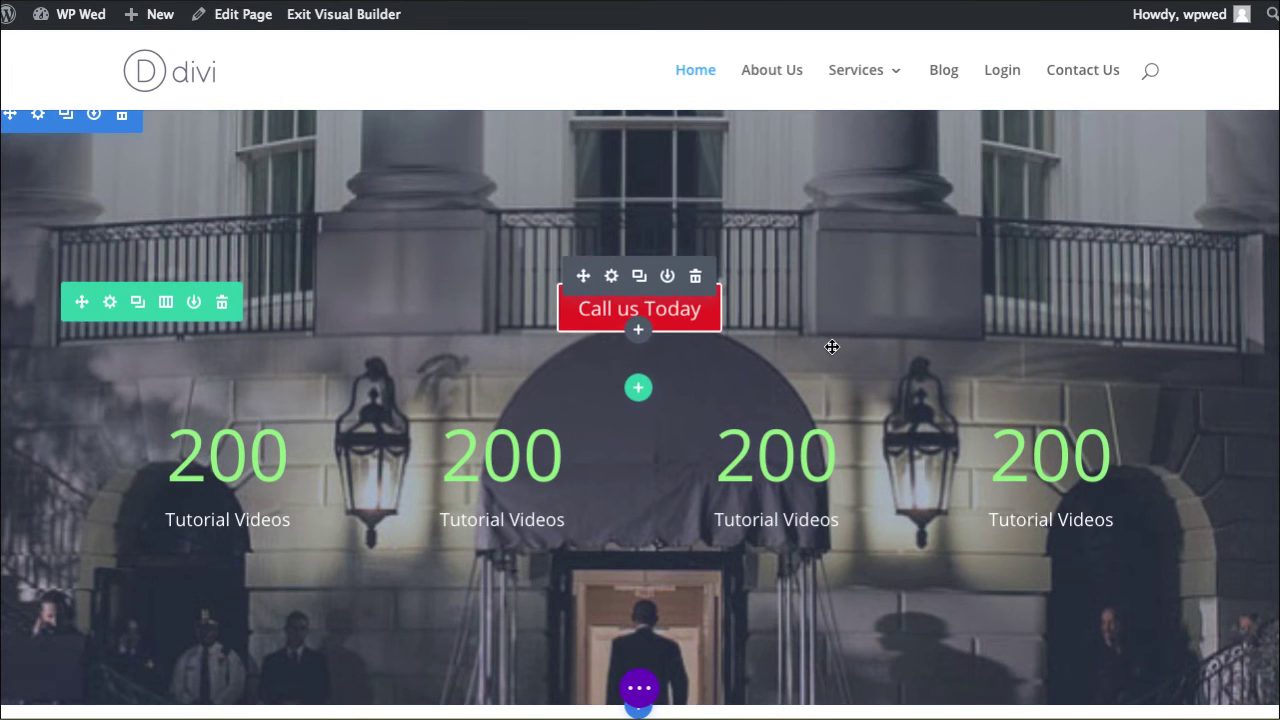
scroll(831, 347, "down", 2)
scroll(806, 400, "down", 2)
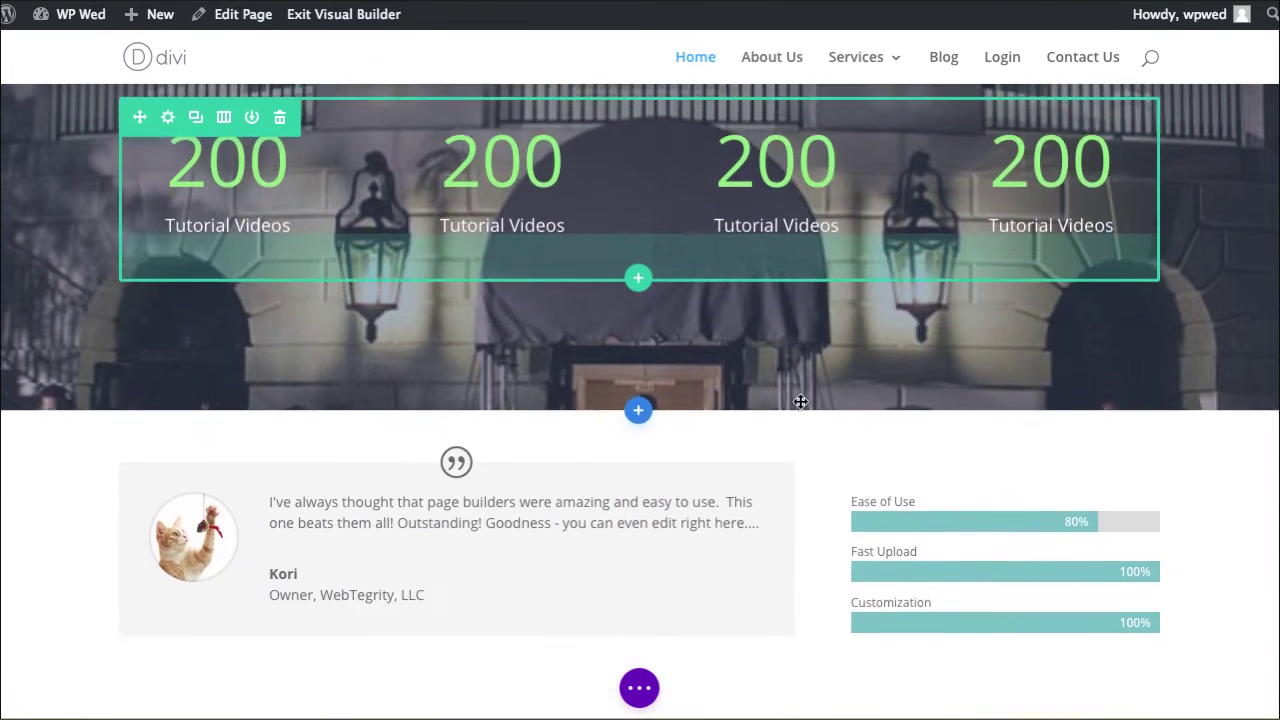
scroll(790, 398, "down", 1)
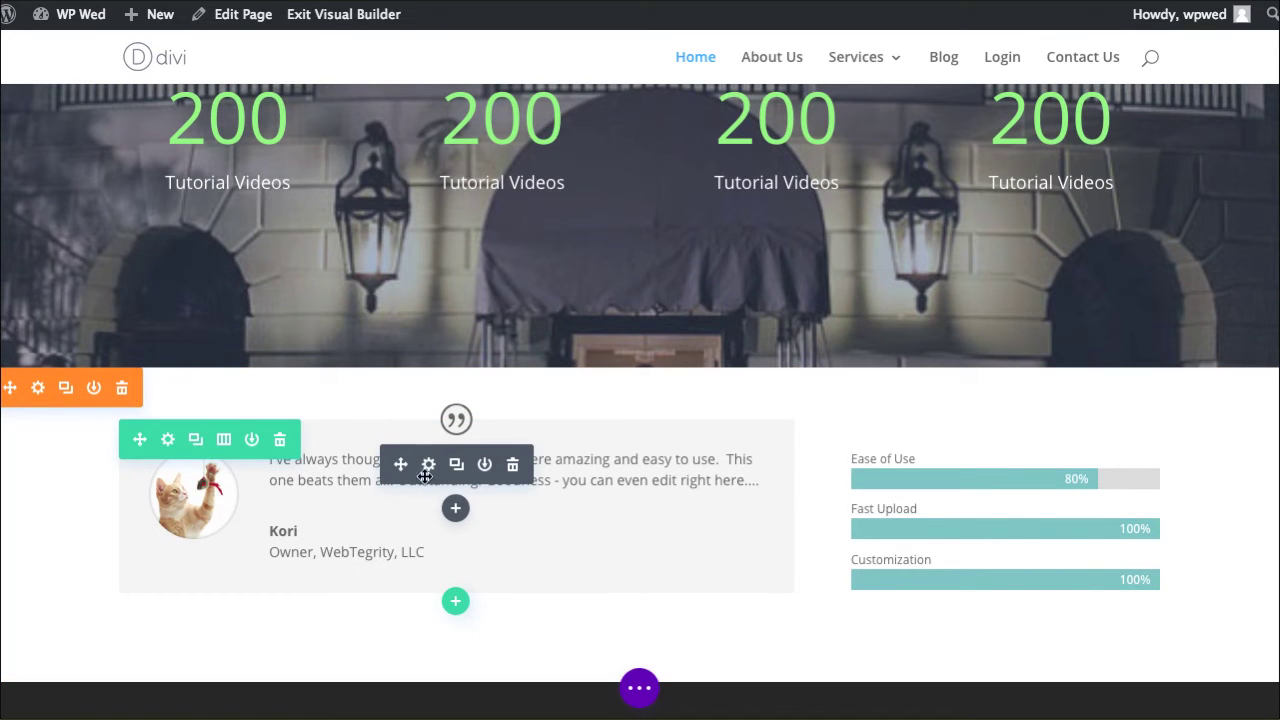
Duplicate the testimonial module.
left_click(457, 466)
scroll(551, 540, "down", 2)
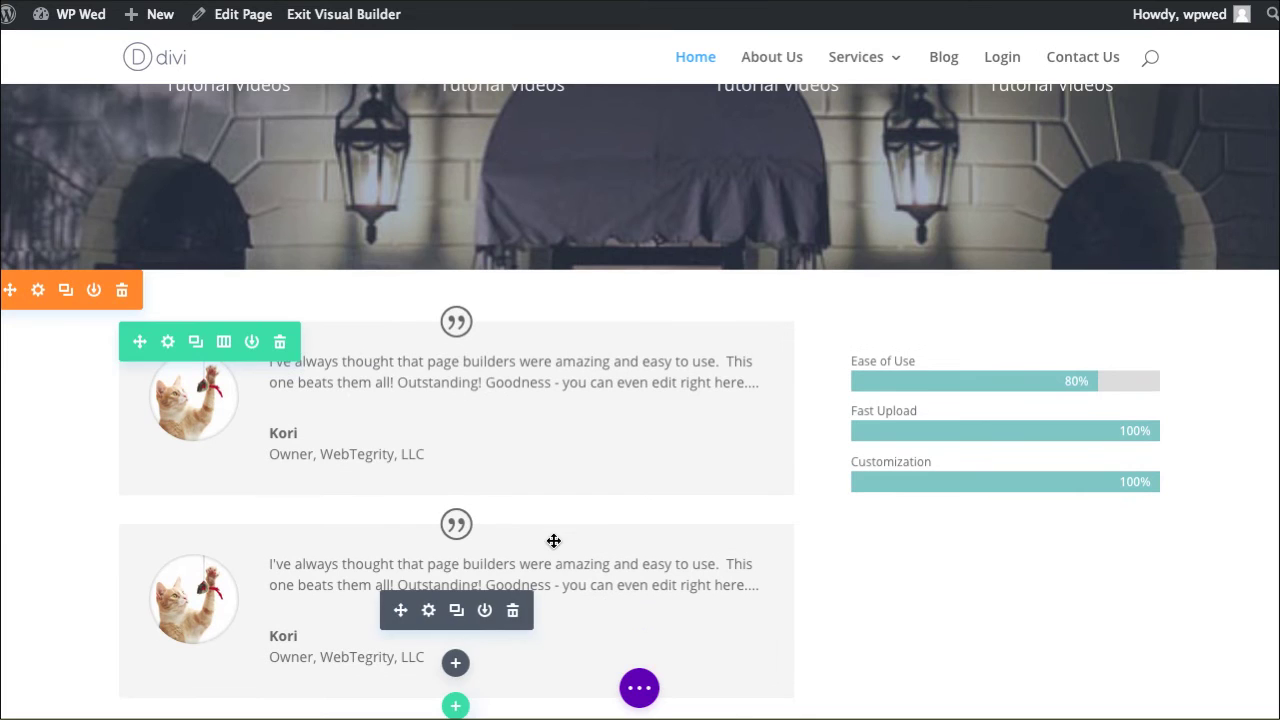
scroll(803, 540, "down", 3)
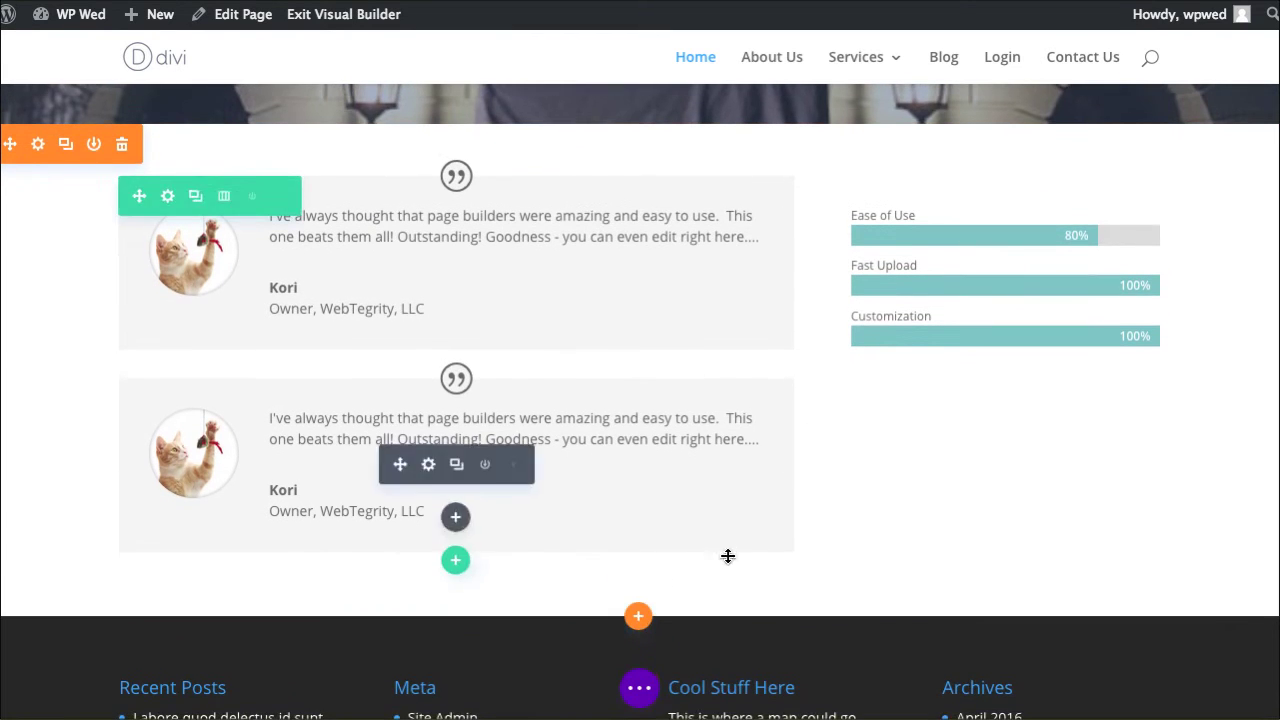
Add a specialty section below the testimonials with a two-column row.
left_click(637, 610)
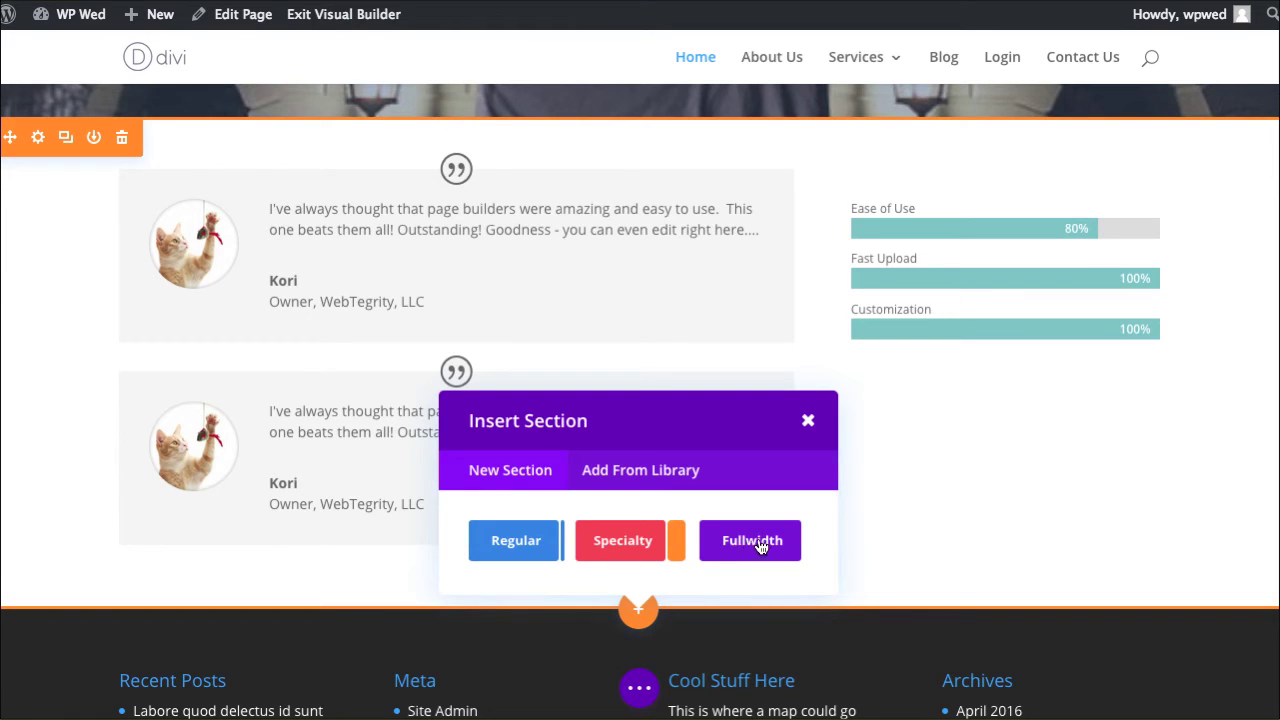
left_click(615, 550)
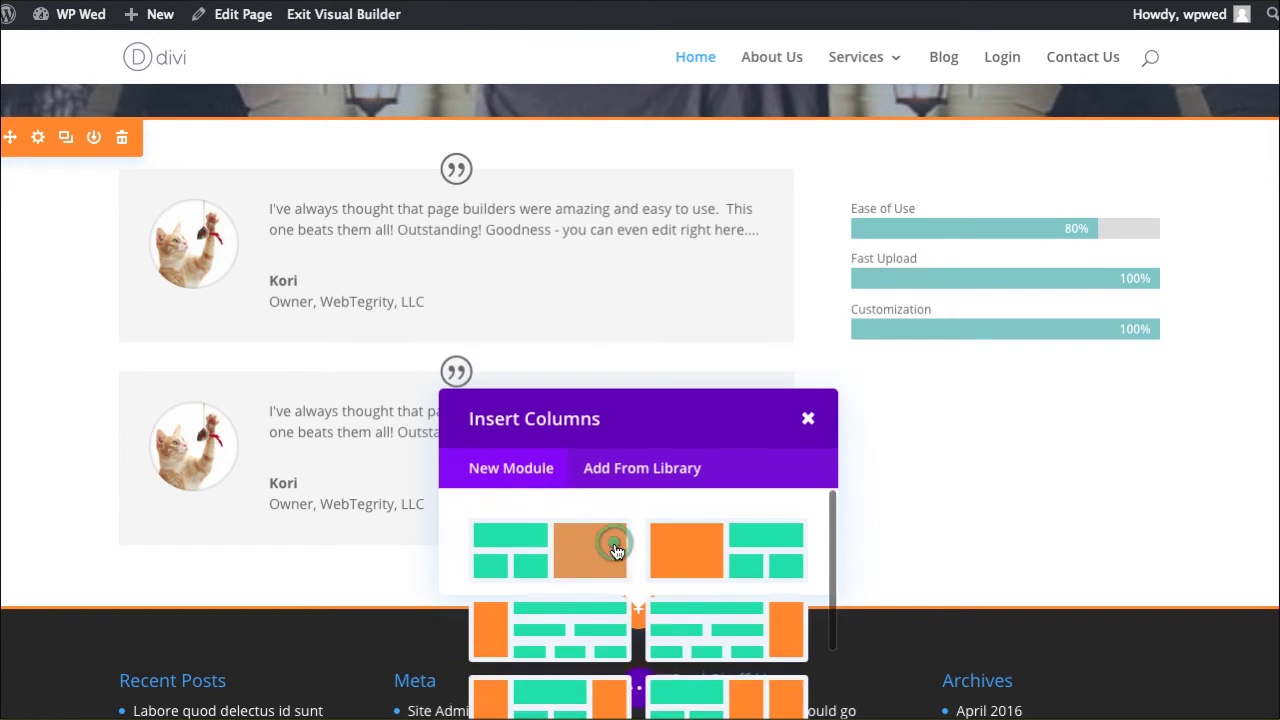
scroll(636, 519, "down", 2)
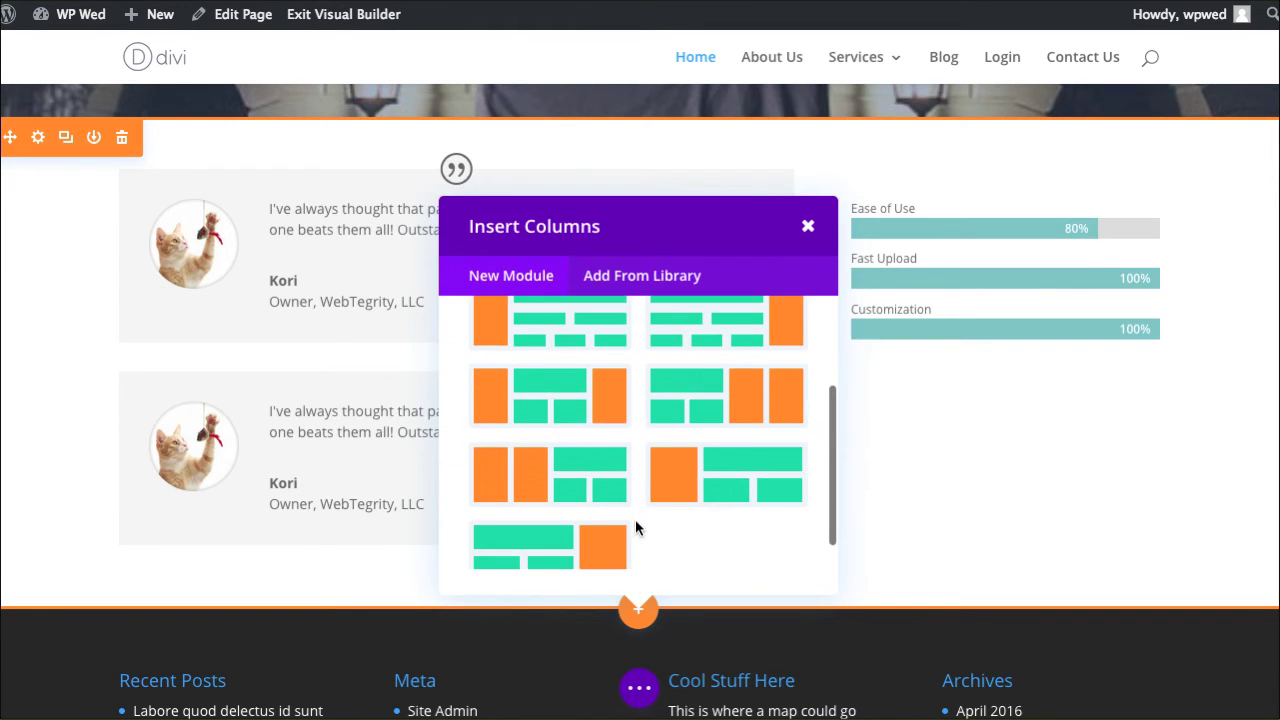
scroll(646, 516, "up", 2)
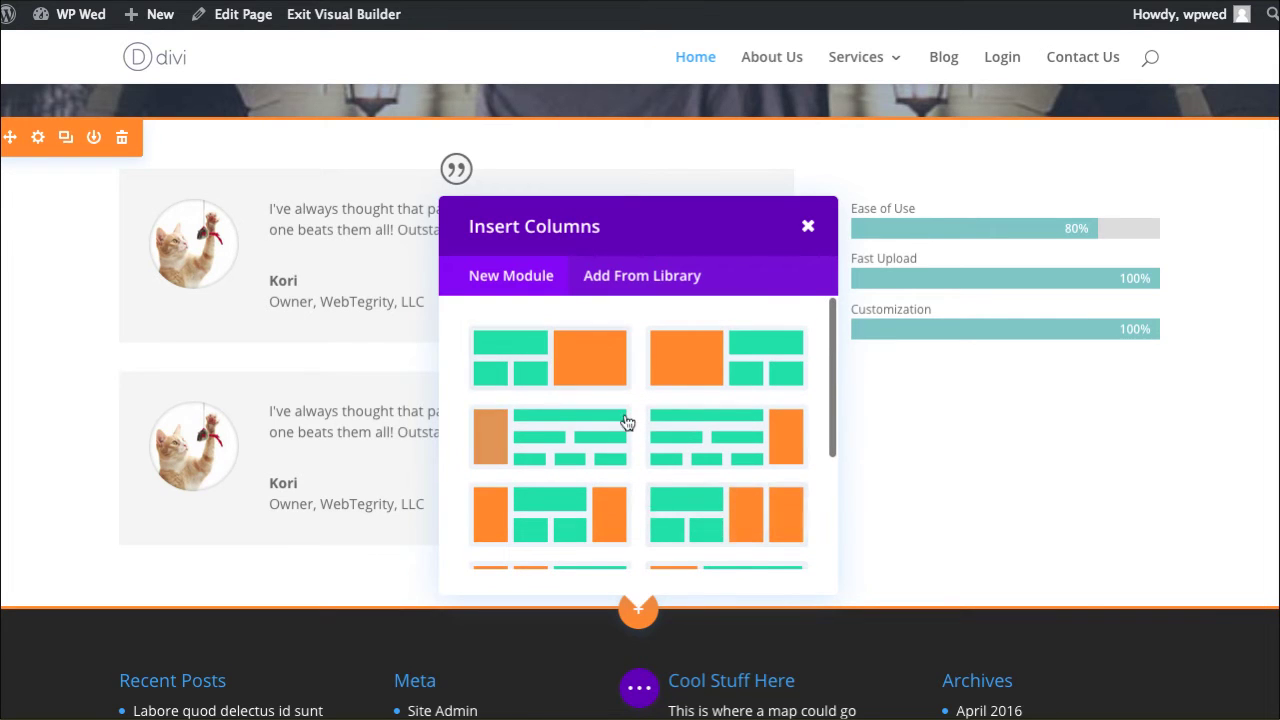
scroll(627, 422, "down", 2)
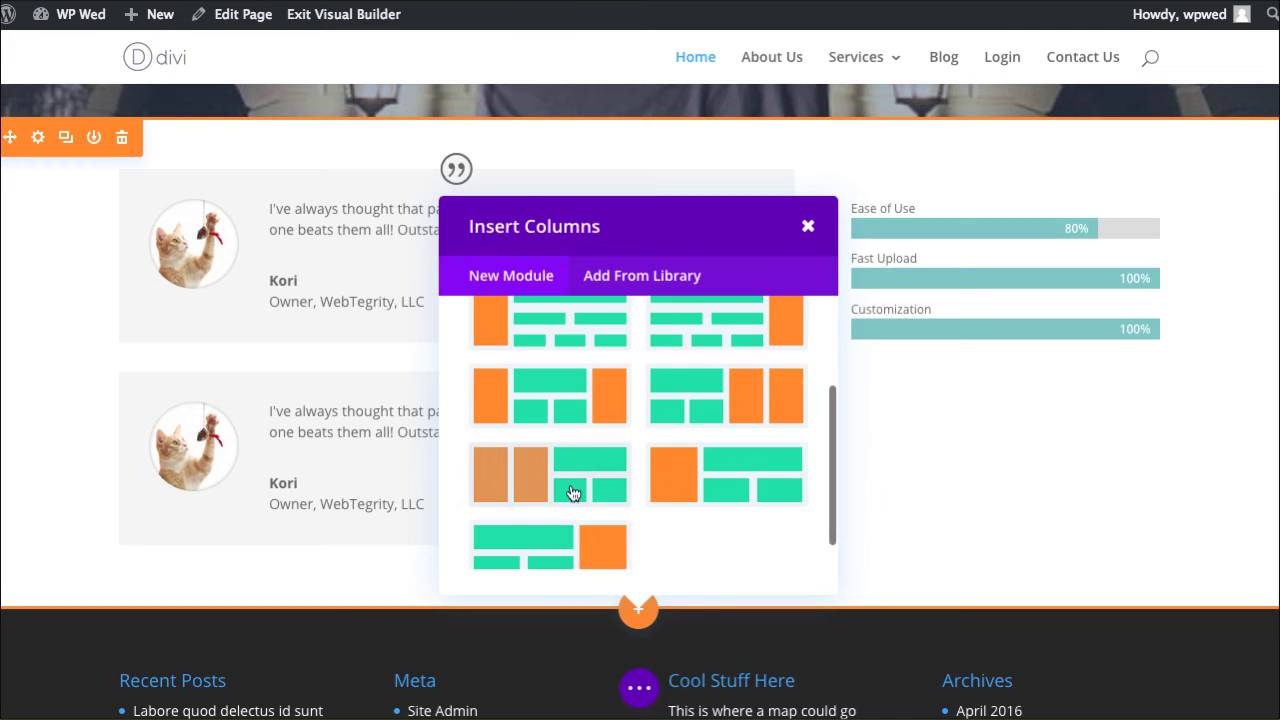
left_click(567, 531)
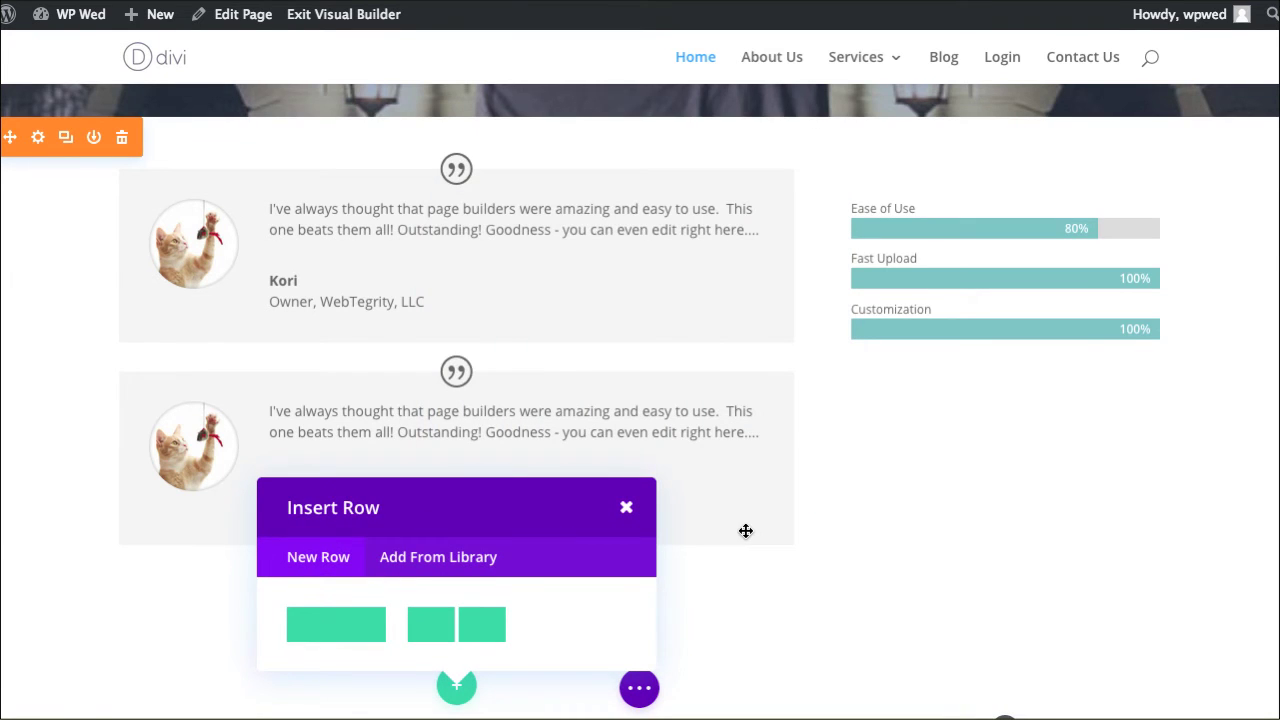
scroll(746, 531, "down", 2)
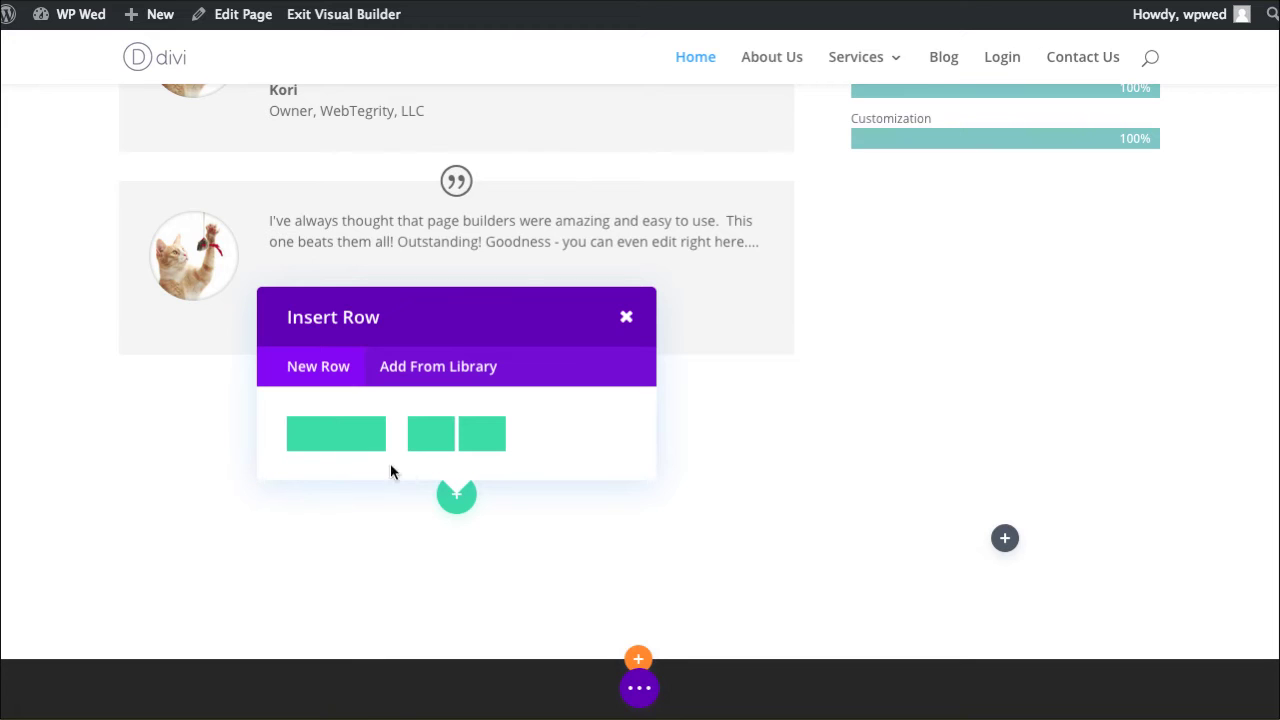
left_click(466, 440)
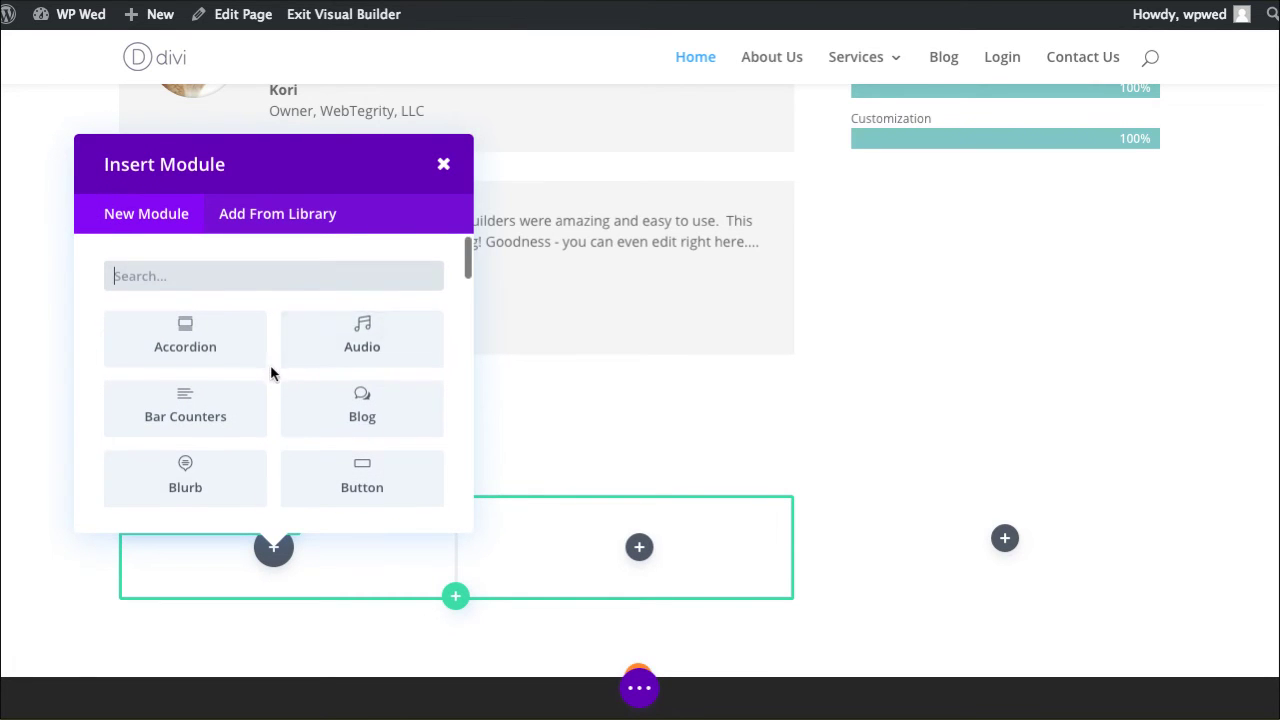
Scroll the New Module list to its end, where Toggle appears.
scroll(270, 372, "down", 2)
scroll(270, 373, "down", 3)
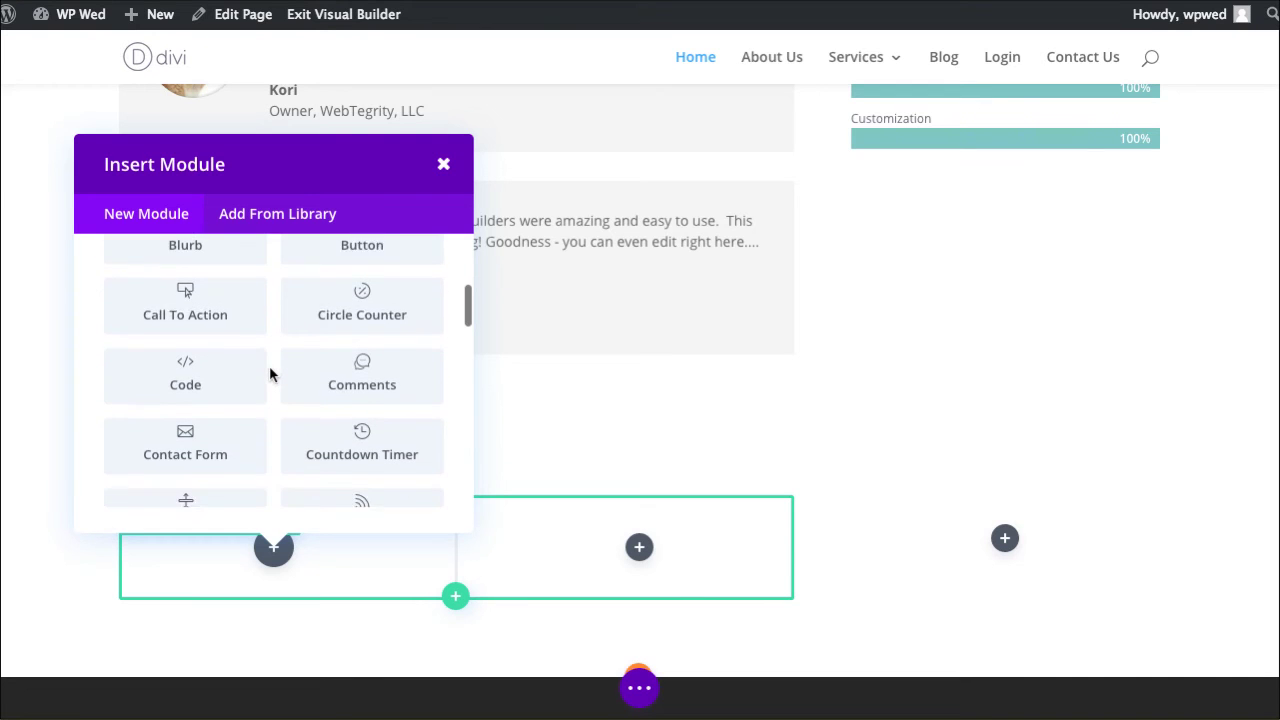
scroll(269, 366, "down", 1)
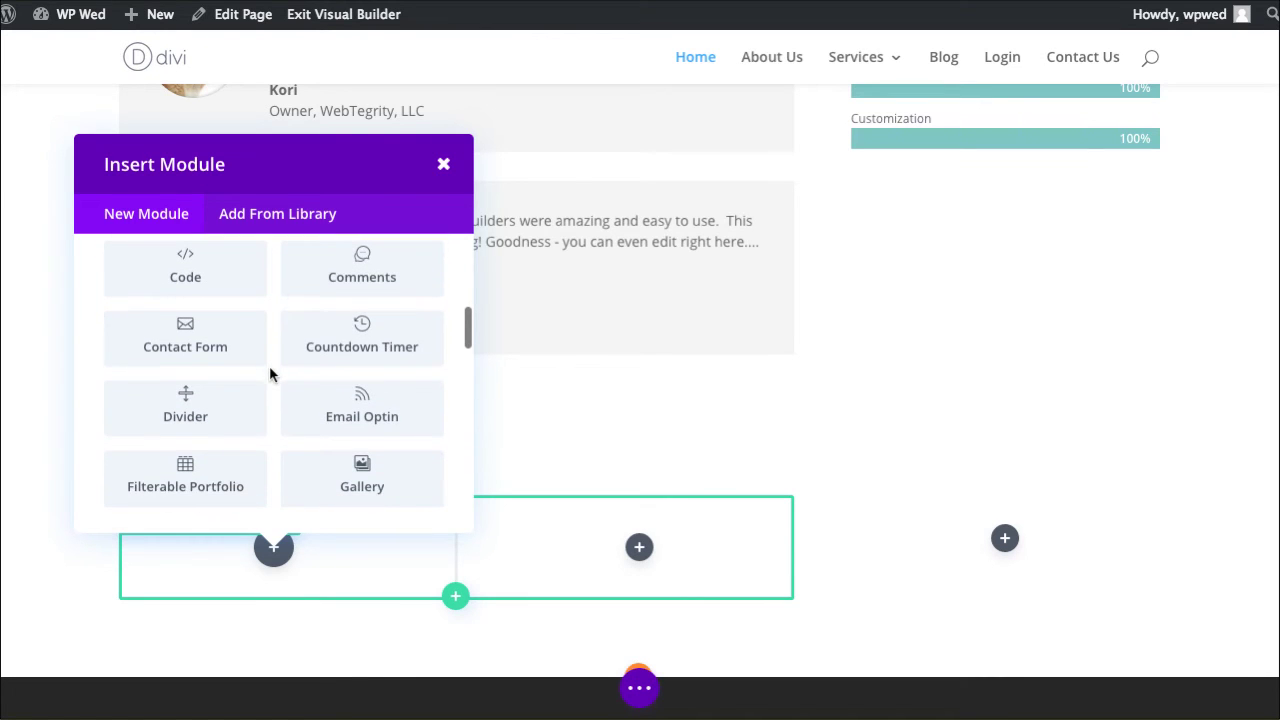
scroll(268, 364, "down", 3)
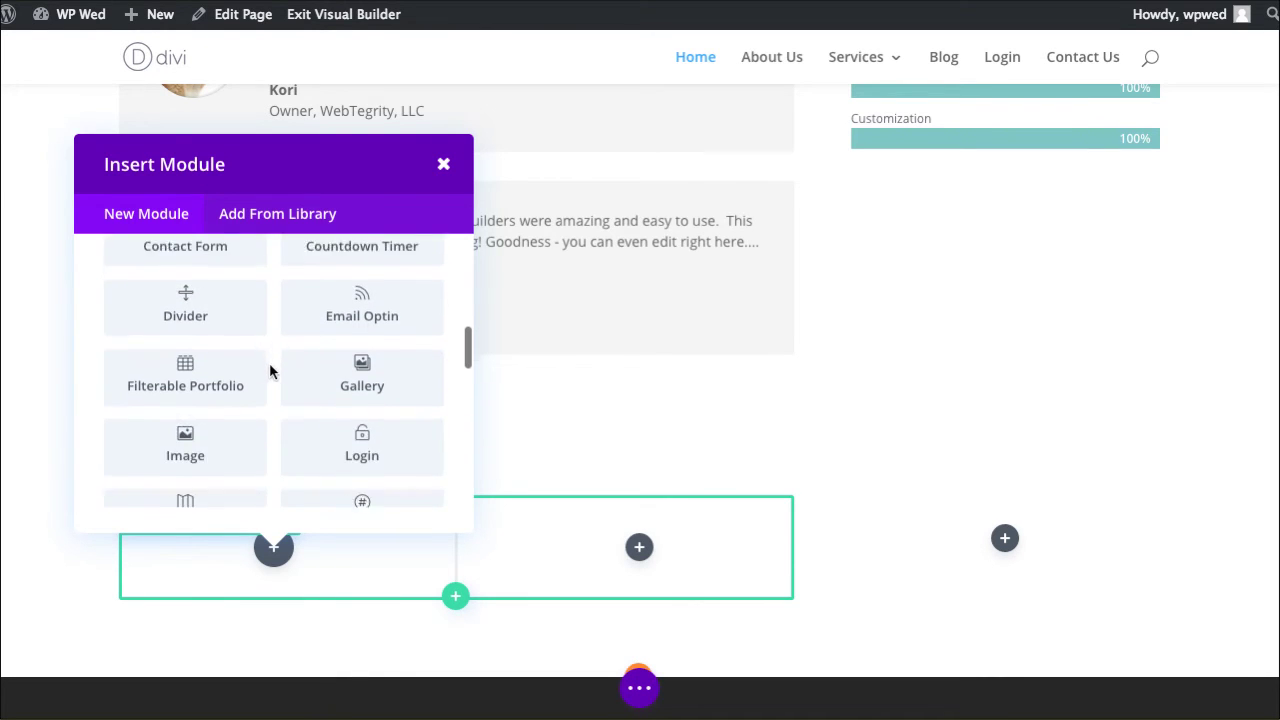
scroll(271, 366, "down", 2)
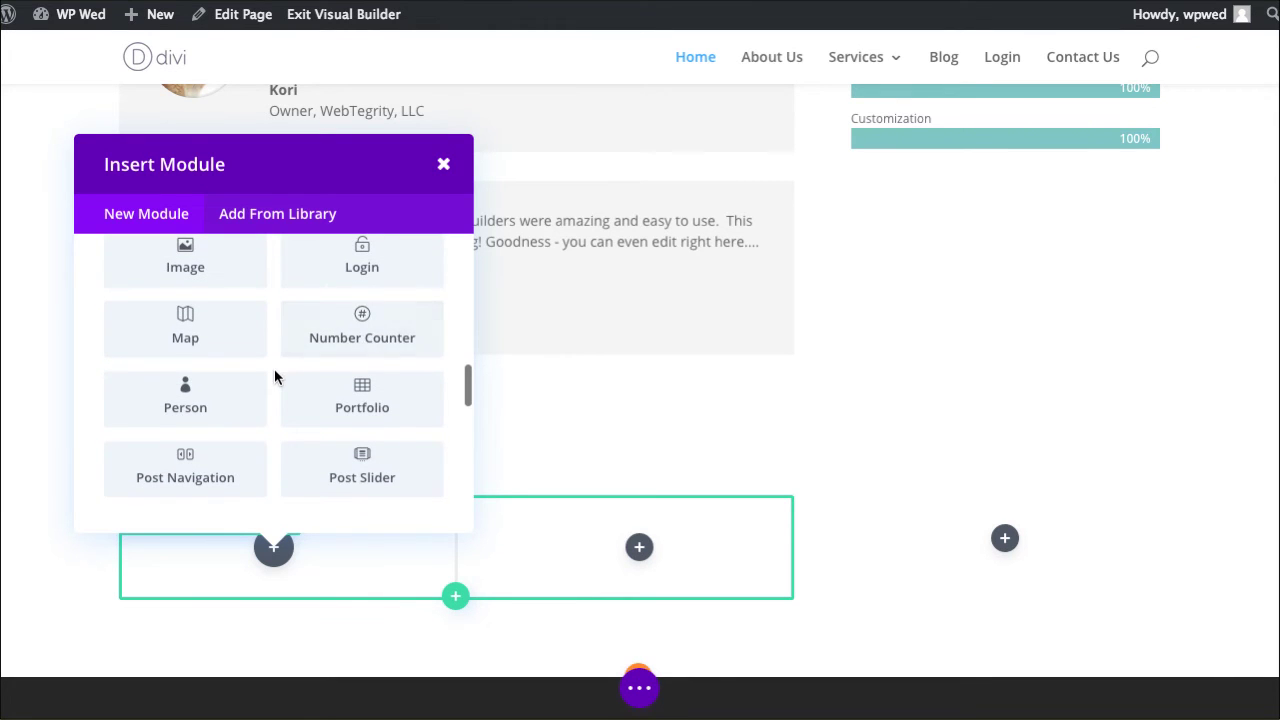
scroll(274, 371, "down", 1)
scroll(275, 372, "down", 1)
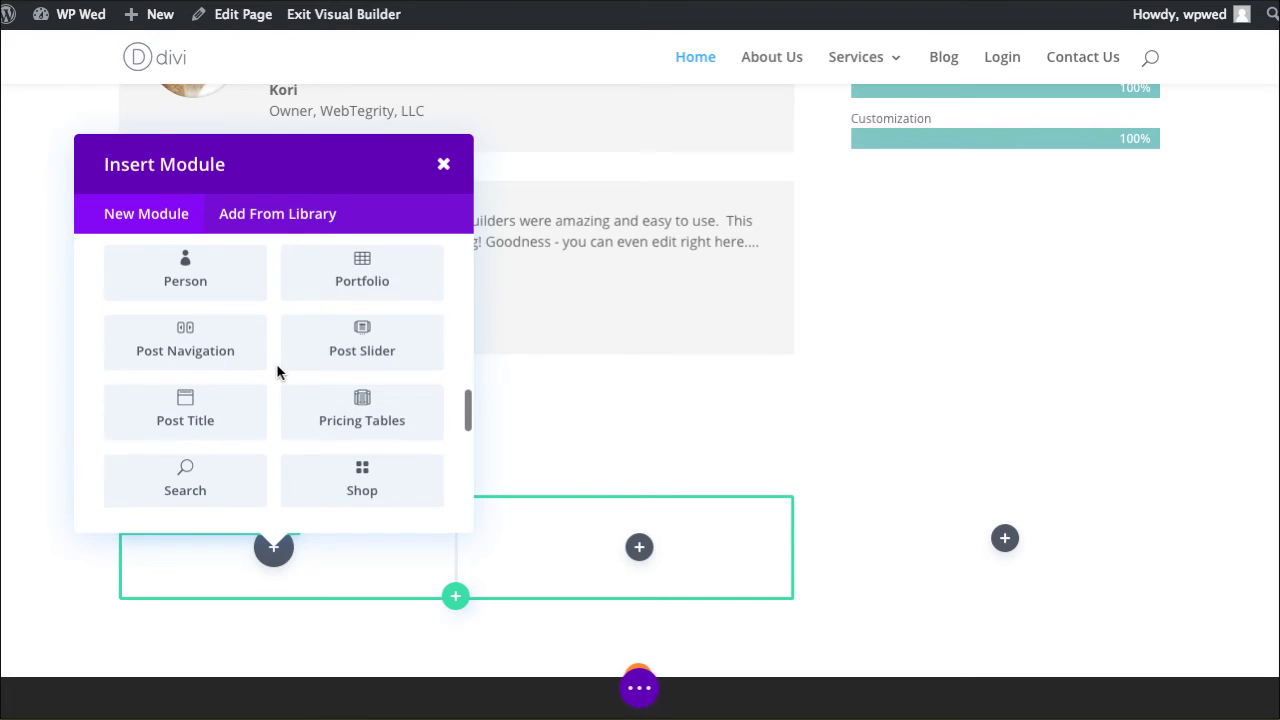
scroll(272, 368, "down", 1)
scroll(271, 375, "down", 1)
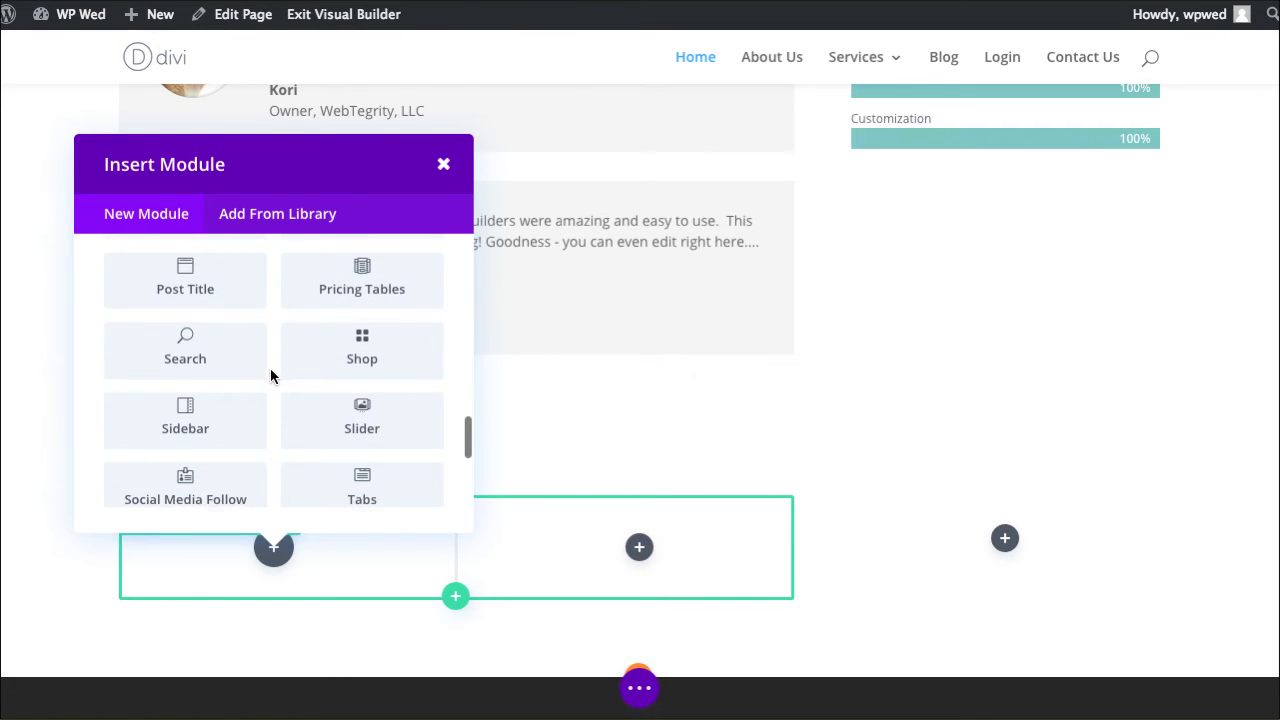
scroll(271, 375, "down", 1)
scroll(271, 375, "down", 1)
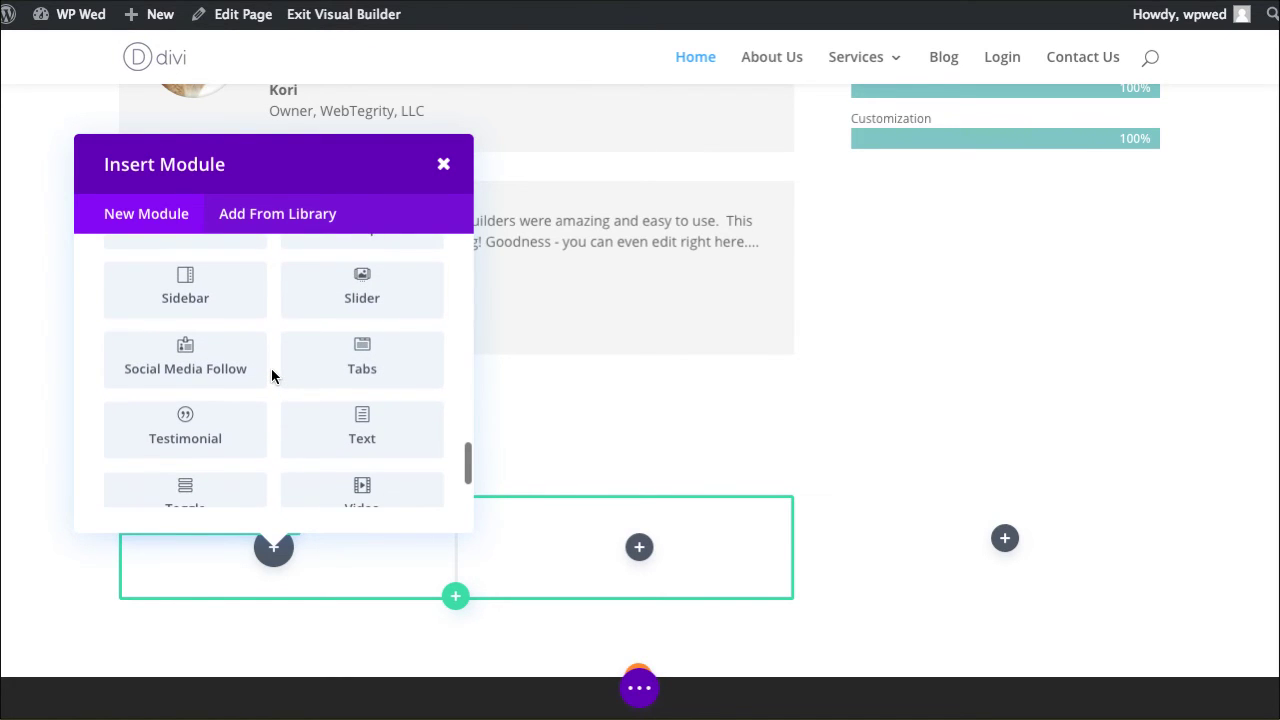
scroll(271, 375, "down", 1)
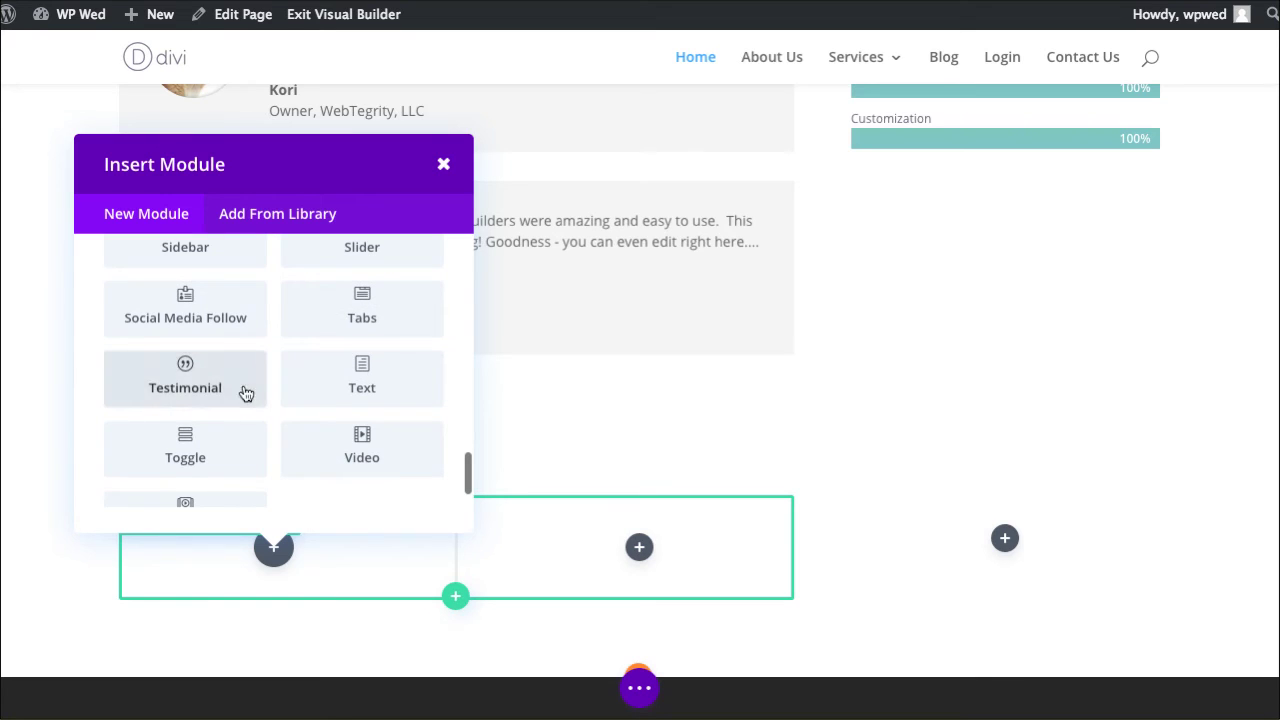
scroll(275, 392, "down", 1)
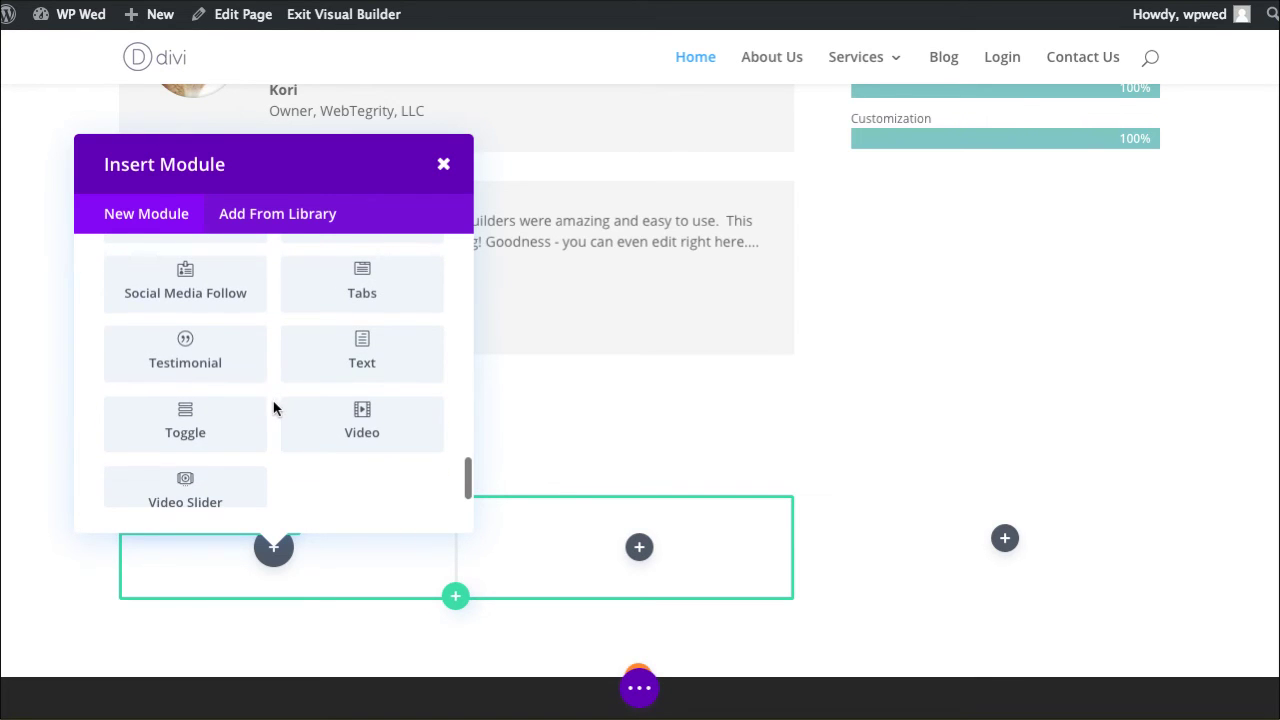
Insert a Toggle module, enter its title and content, and retype the title inline.
left_click(197, 437)
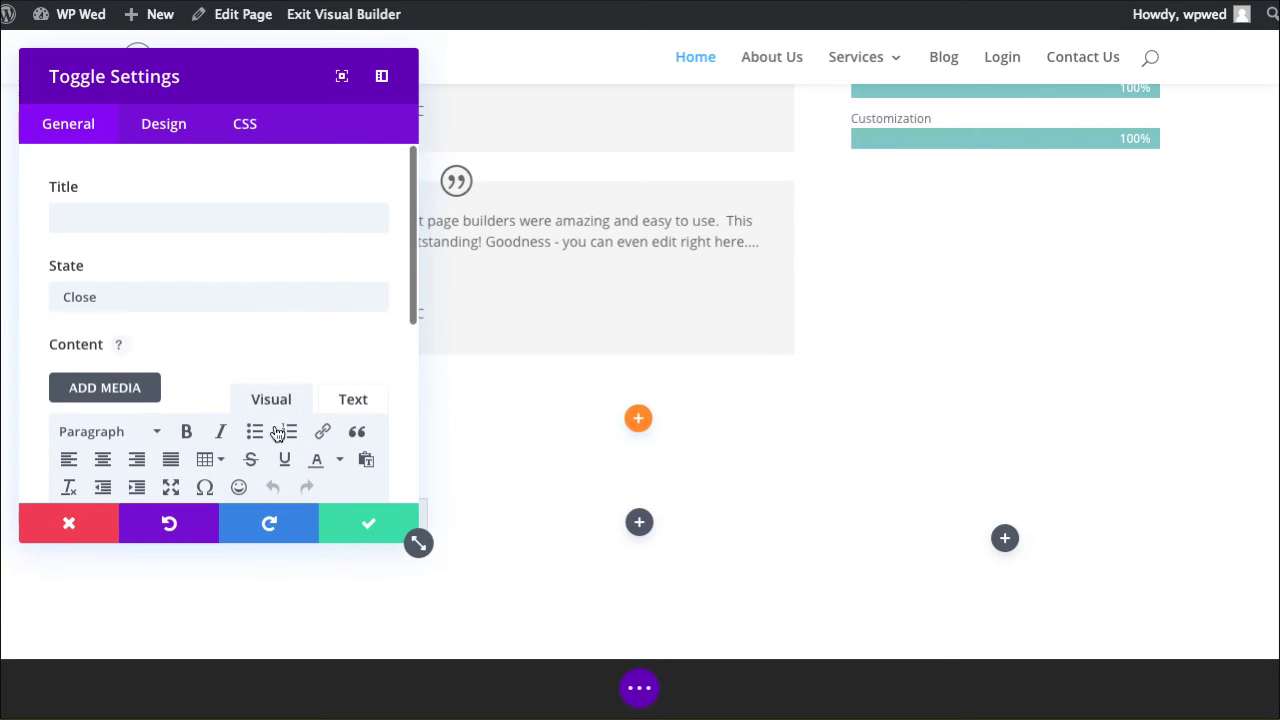
left_click(166, 217)
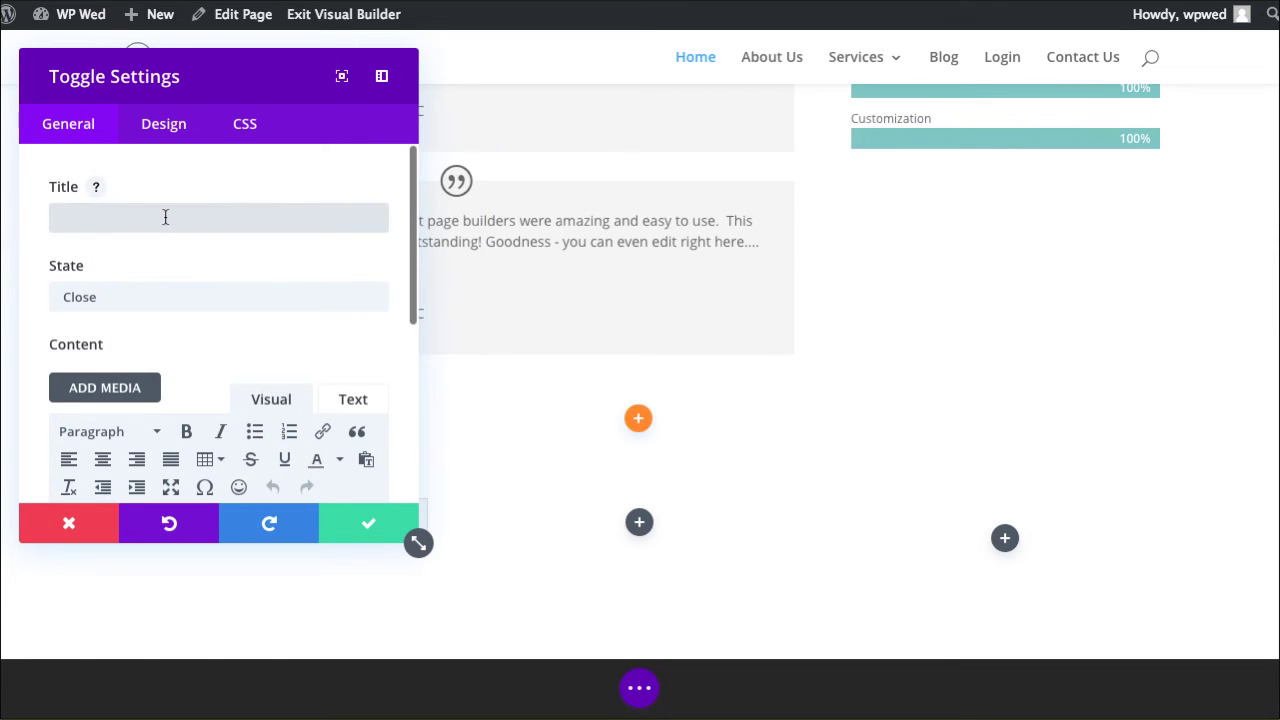
type("Check this area out")
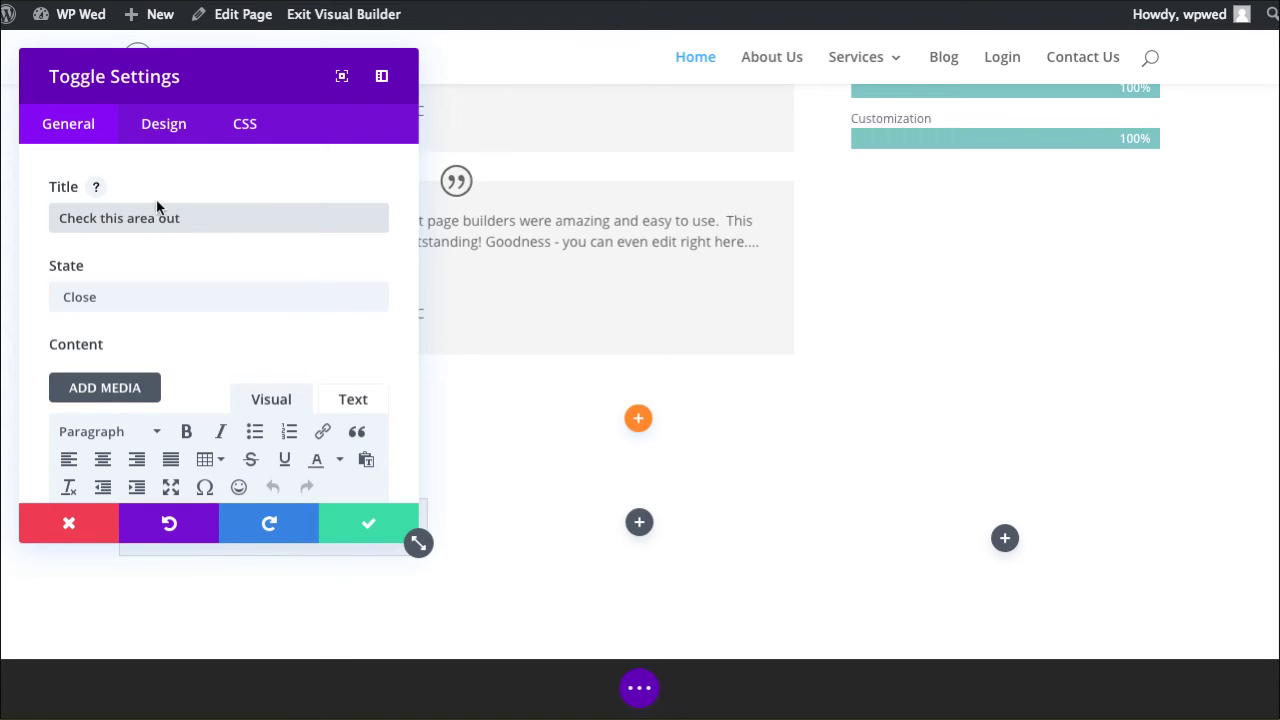
scroll(180, 370, "down", 3)
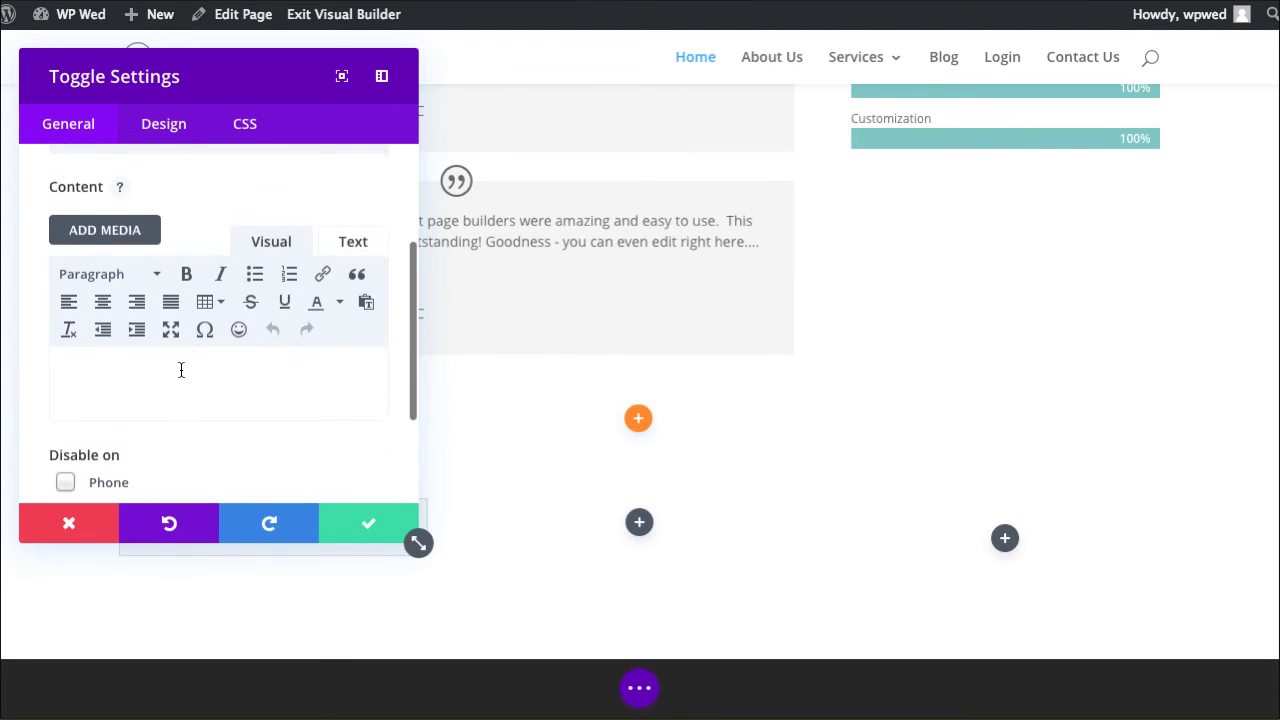
left_click(200, 371)
type("All this content here")
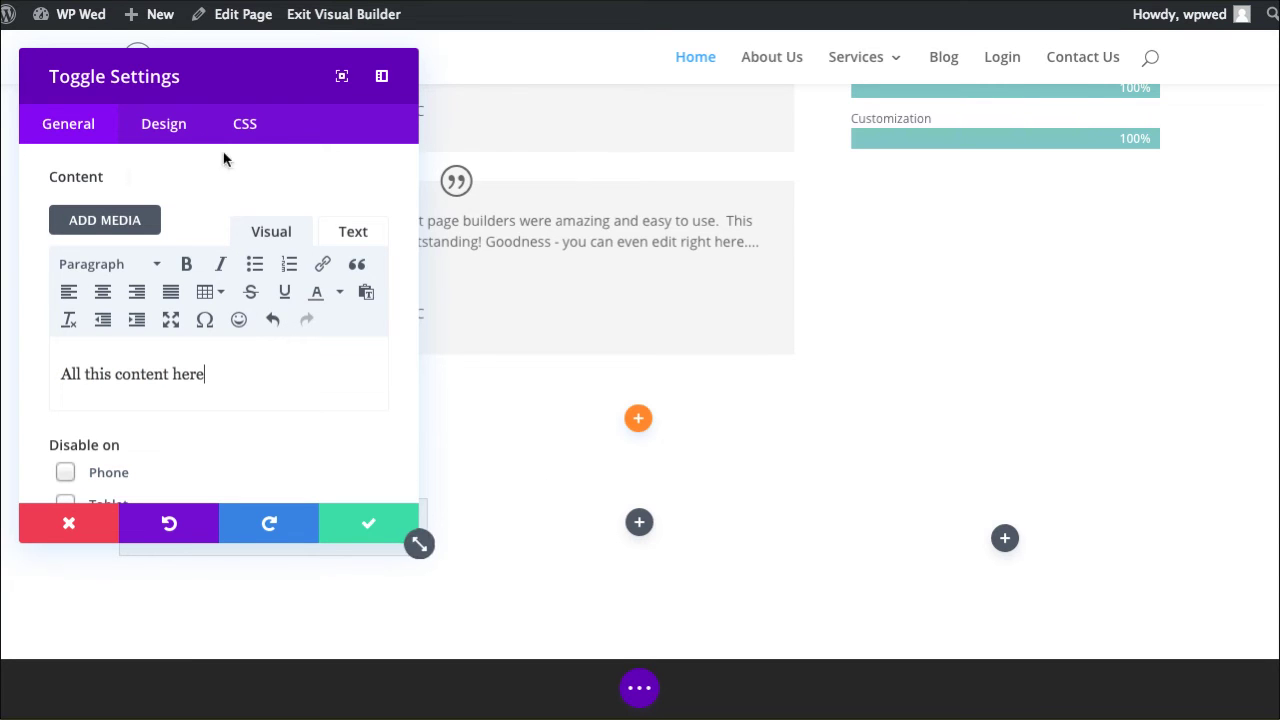
left_click_drag(211, 78, 984, 113)
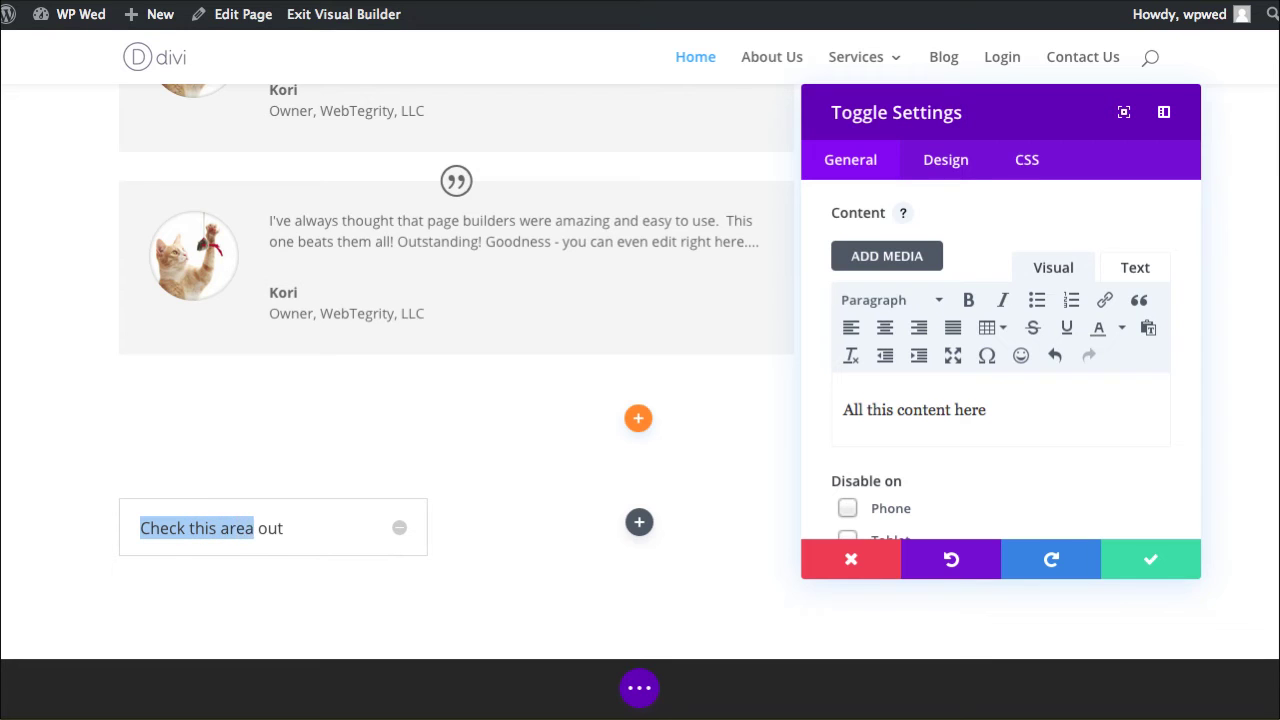
type("All this stuff if cool")
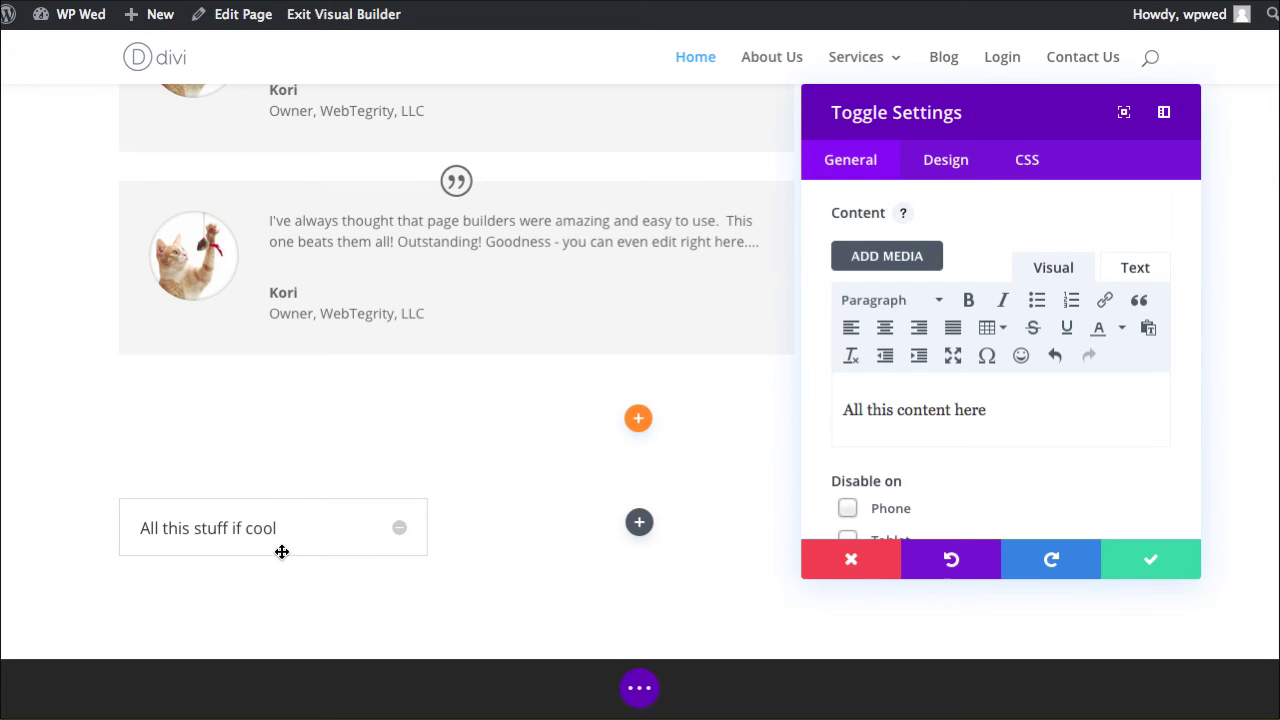
Save the Toggle settings and leave 'All this stuff if cool' collapsed.
scroll(471, 560, "up", 3)
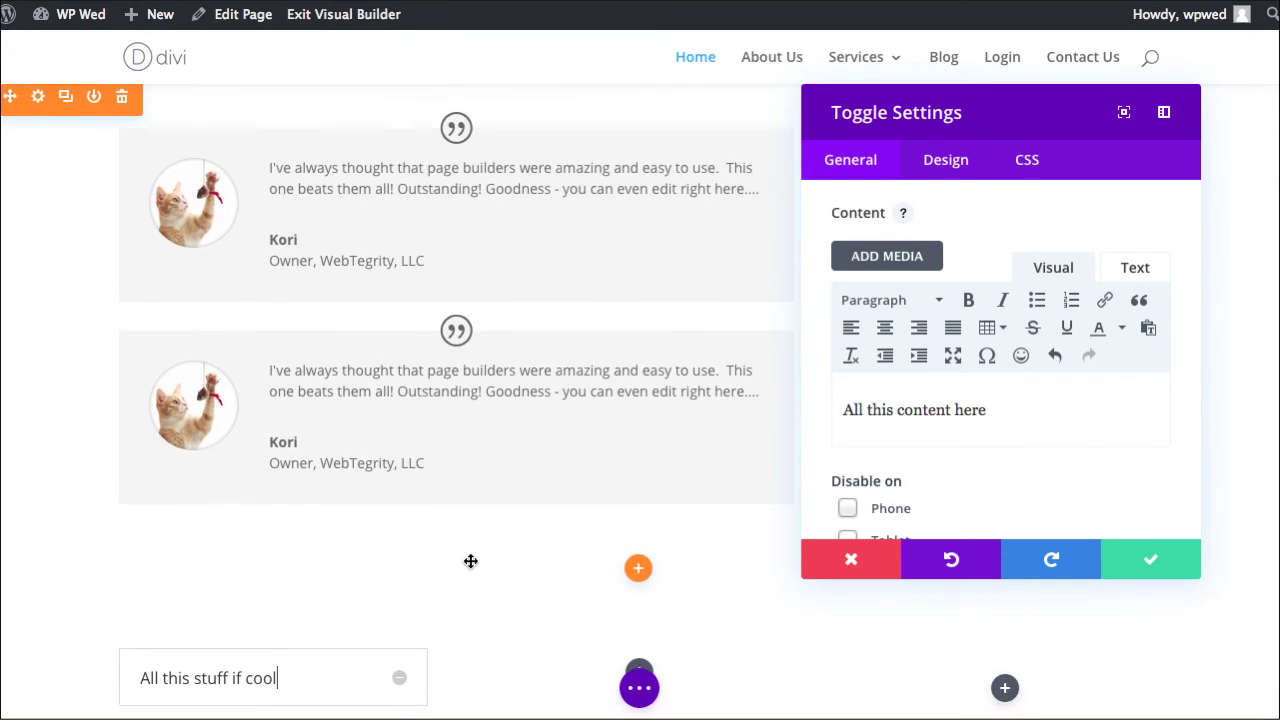
scroll(566, 549, "down", 4)
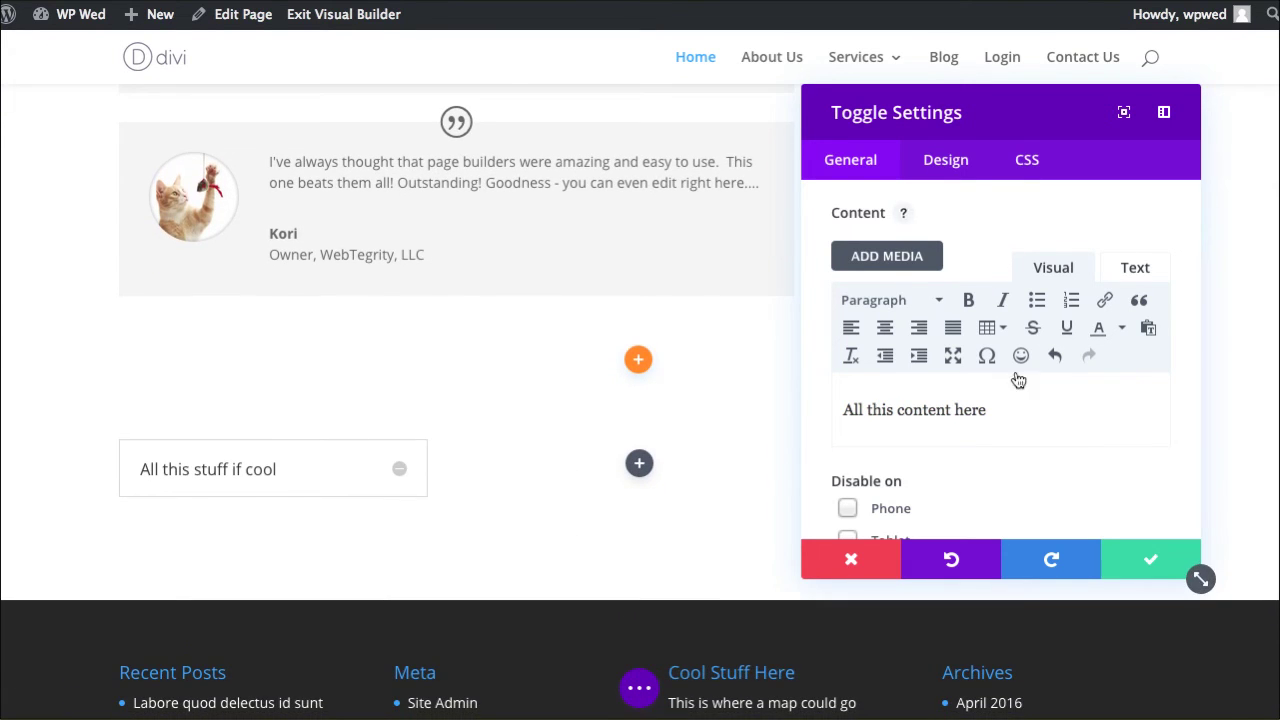
scroll(1090, 500, "down", 3)
left_click(1145, 561)
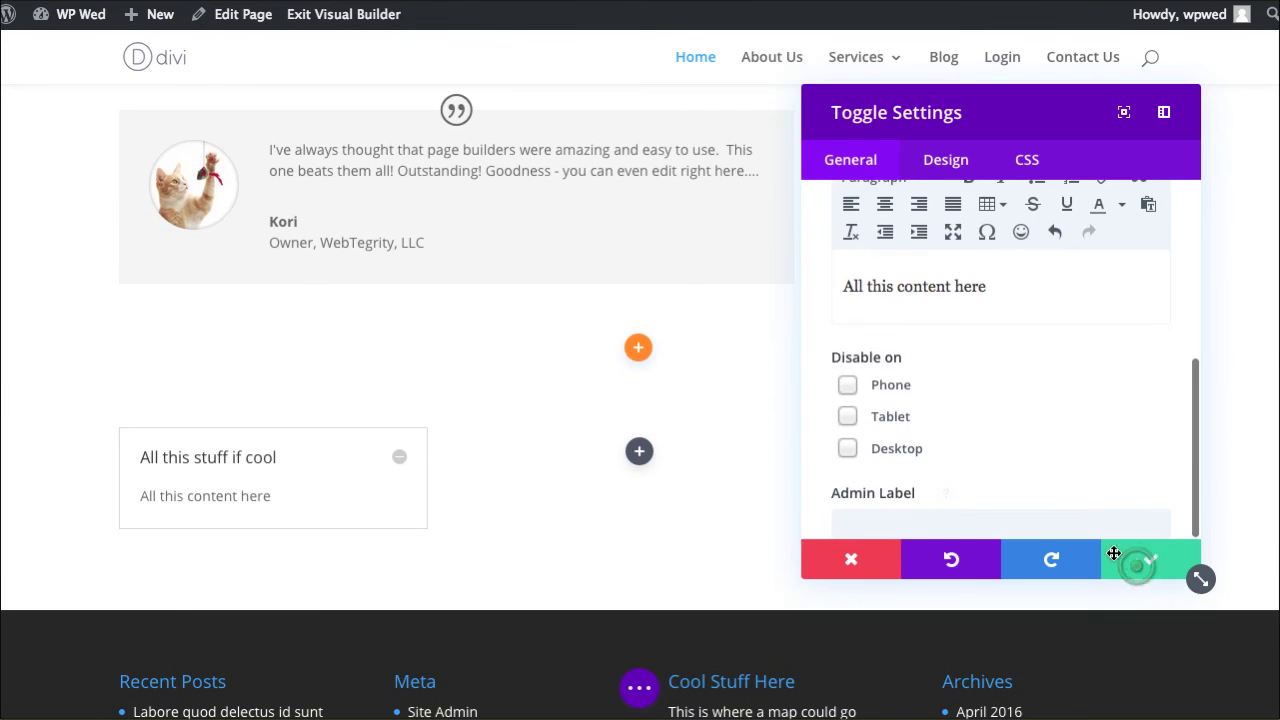
left_click(400, 461)
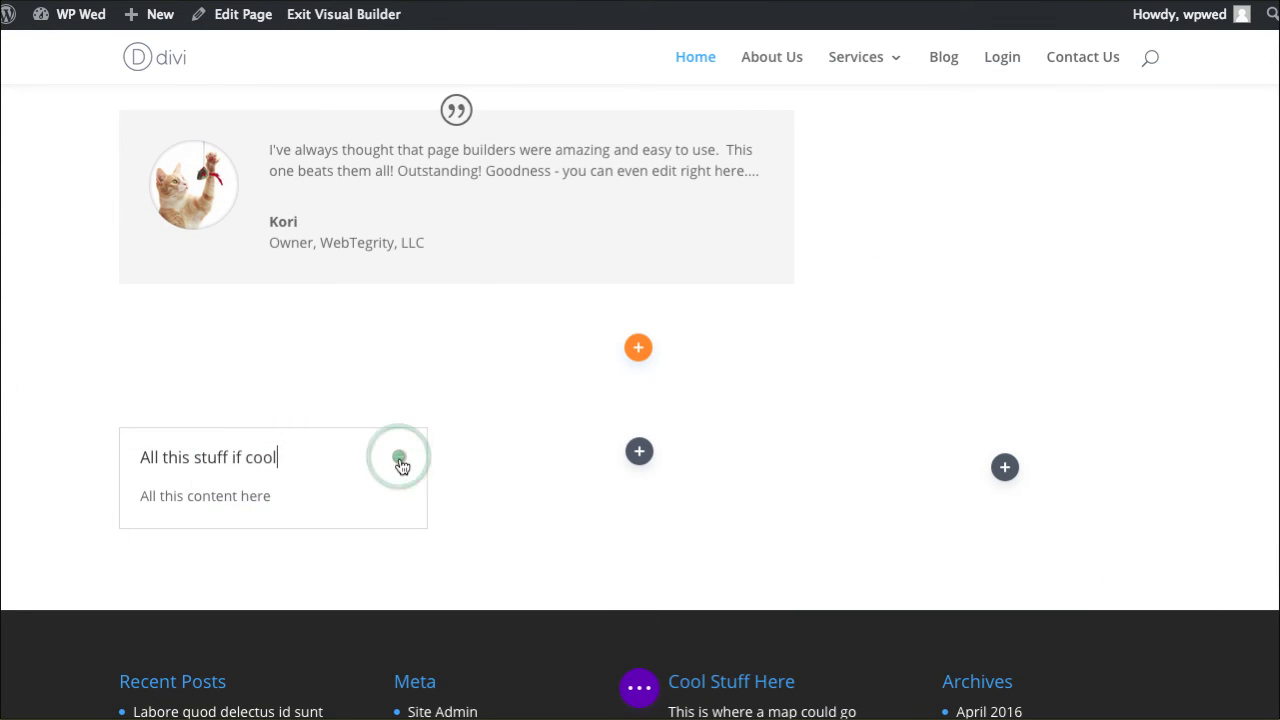
left_click(400, 461)
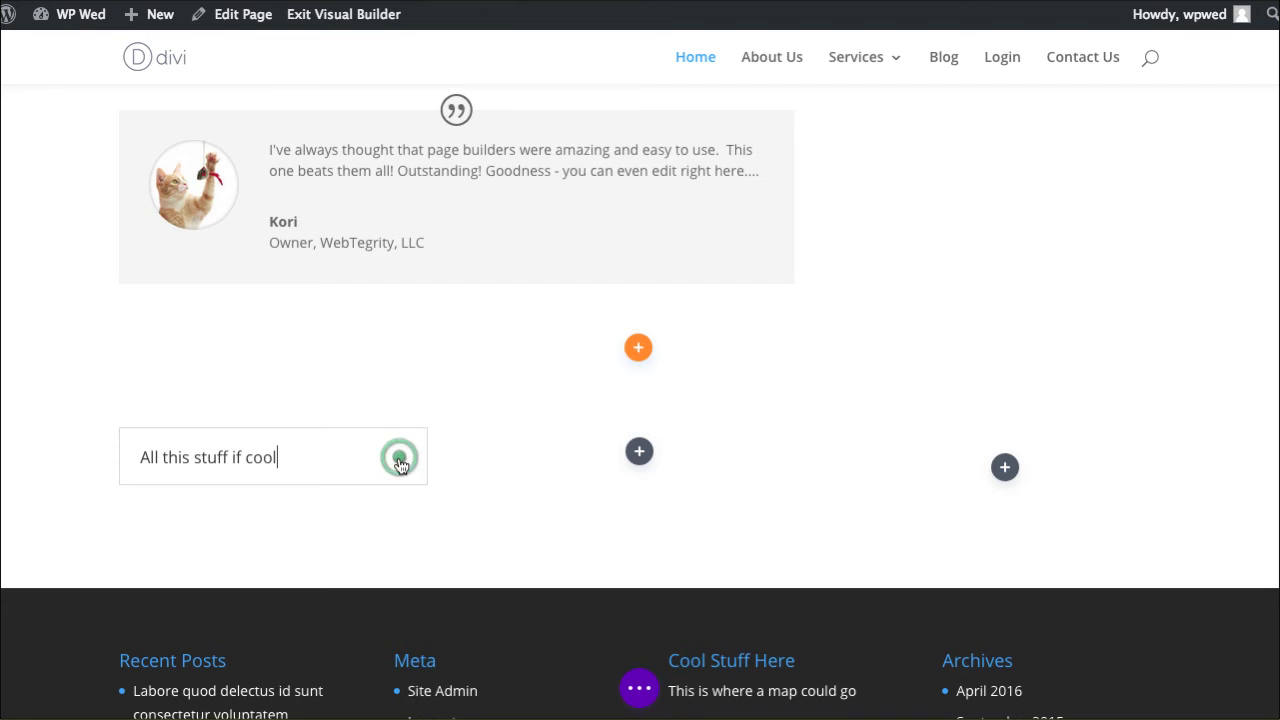
left_click(400, 468)
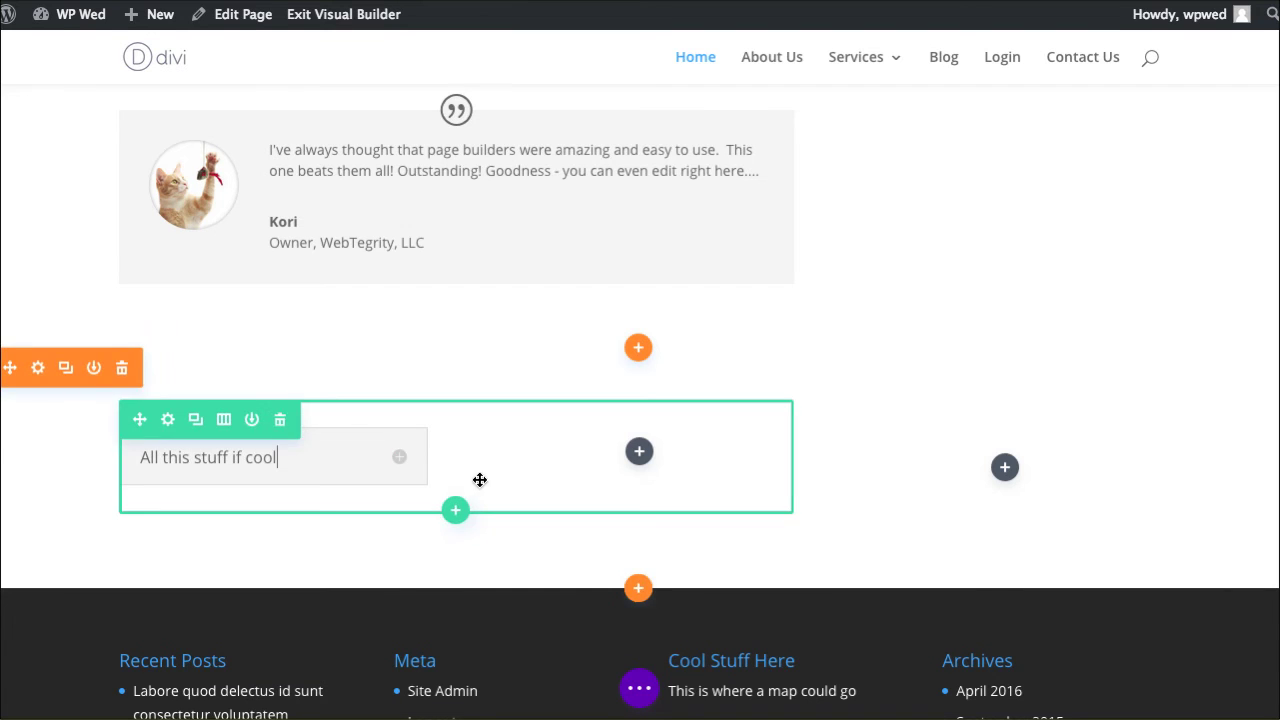
left_click(400, 466)
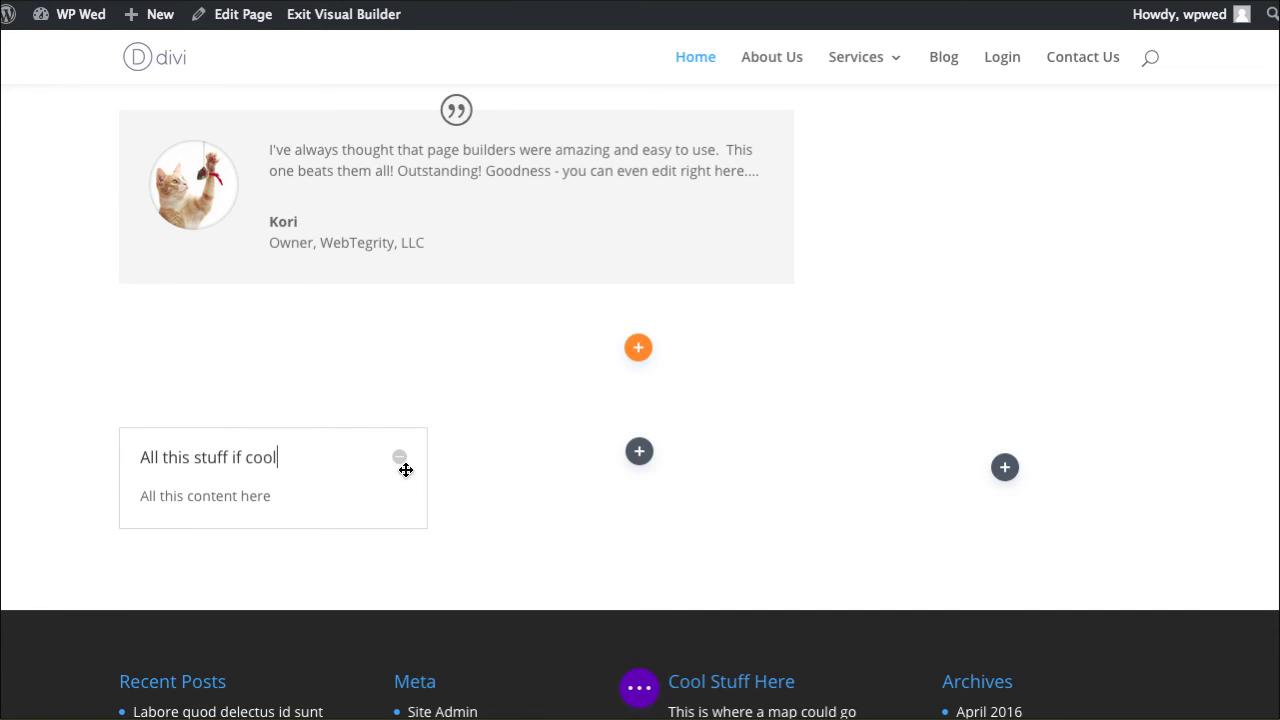
left_click_drag(417, 508, 517, 503)
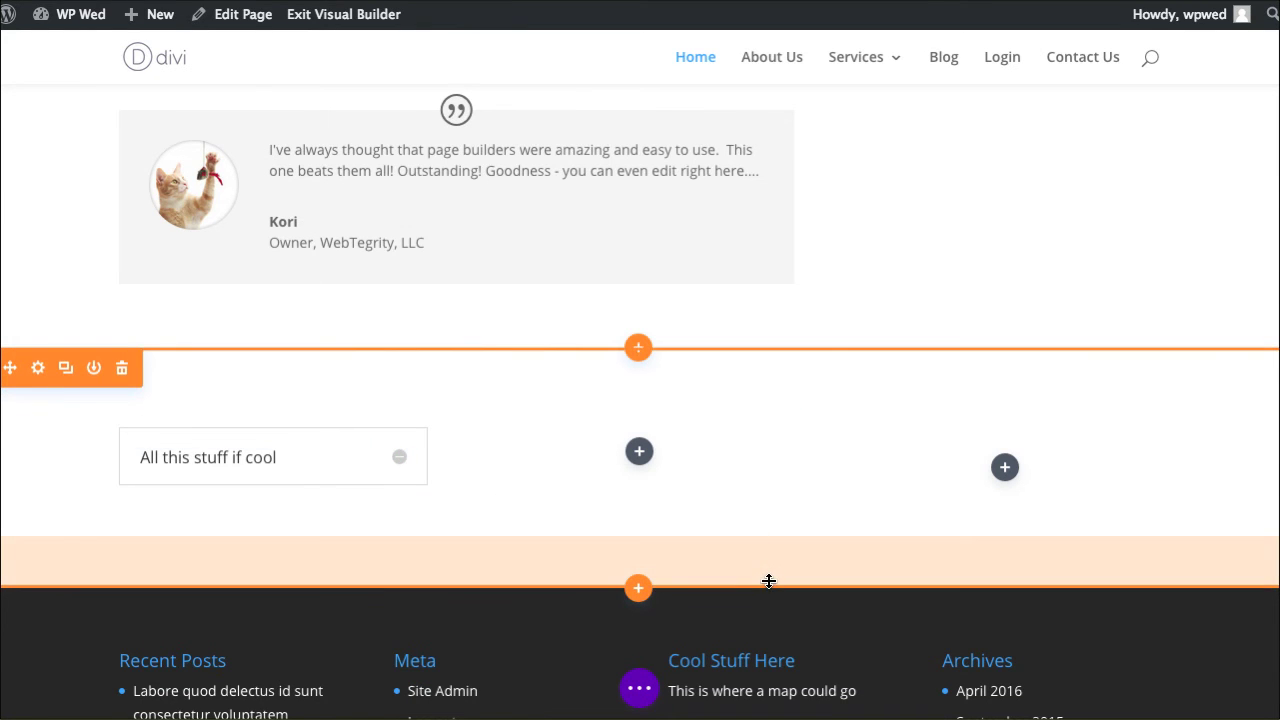
left_click(651, 611)
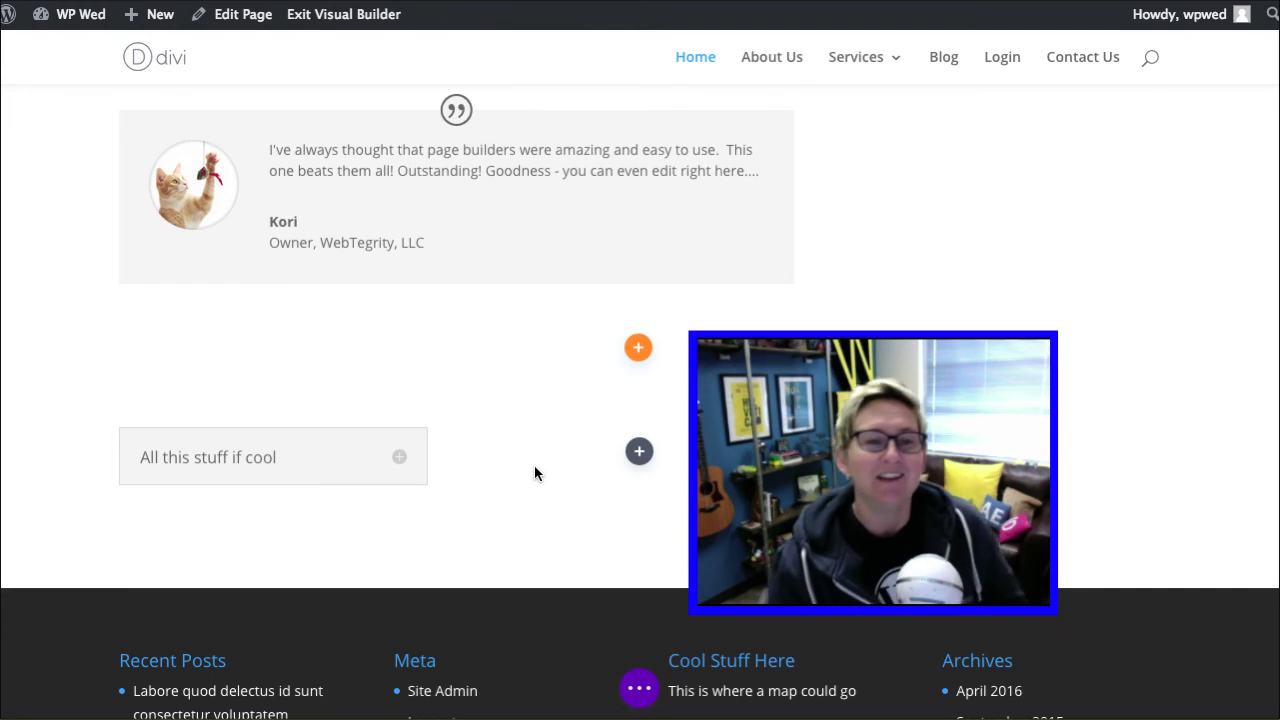
Scroll back up to the building-photo hero at the top of the homepage.
scroll(534, 469, "up", 1)
scroll(542, 470, "up", 2)
scroll(546, 471, "up", 3)
scroll(546, 471, "up", 1)
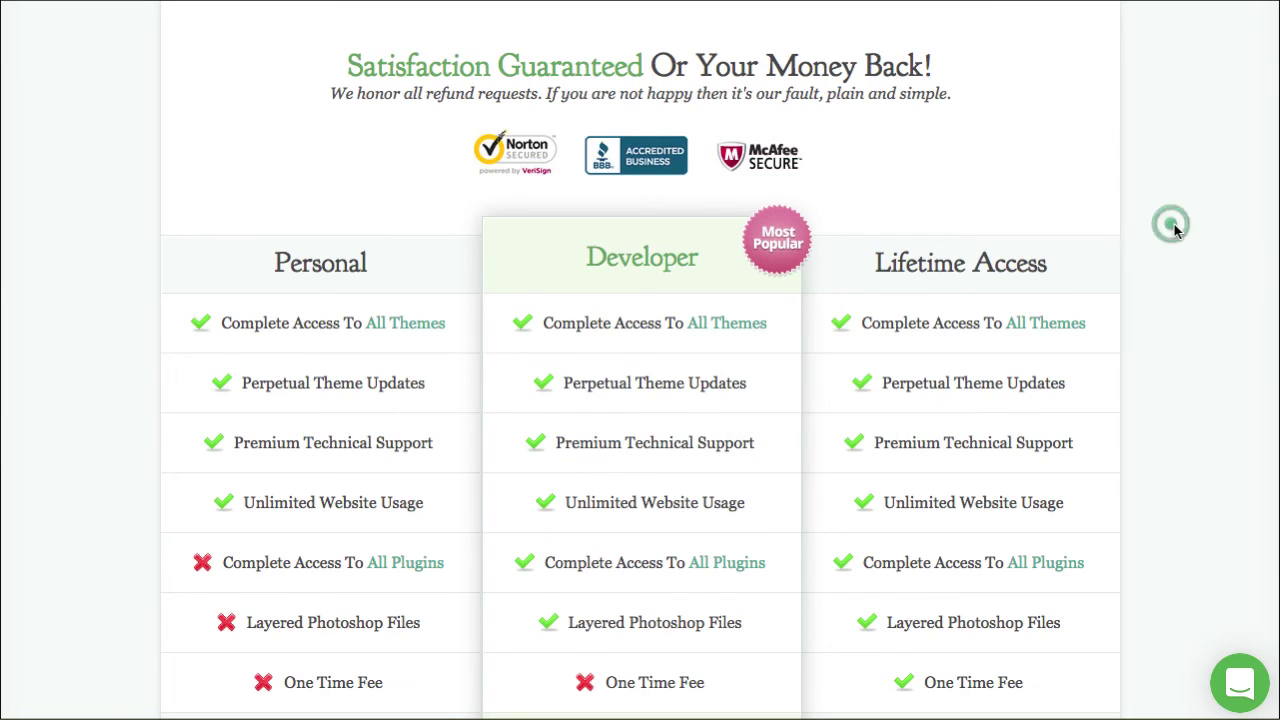
Highlight 'Unlimited Website Usage' in the Personal plan column of the pricing table.
scroll(1175, 230, "down", 3)
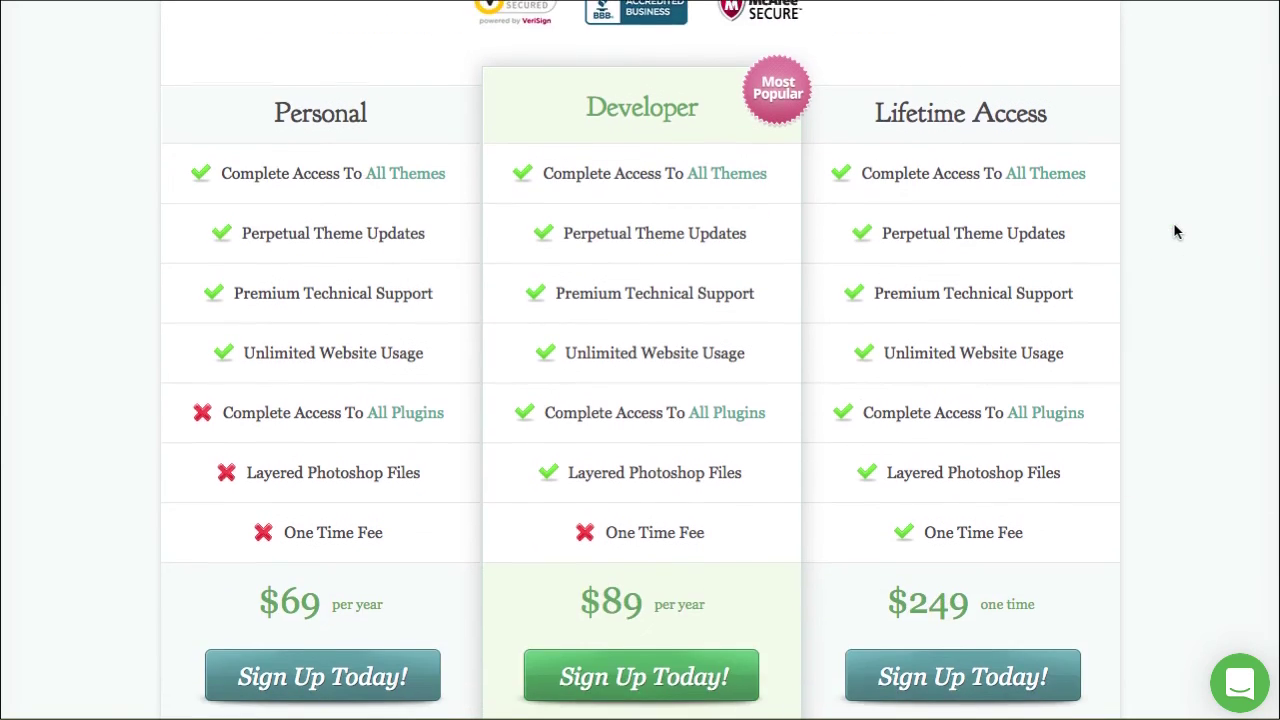
mouse_move(333, 350)
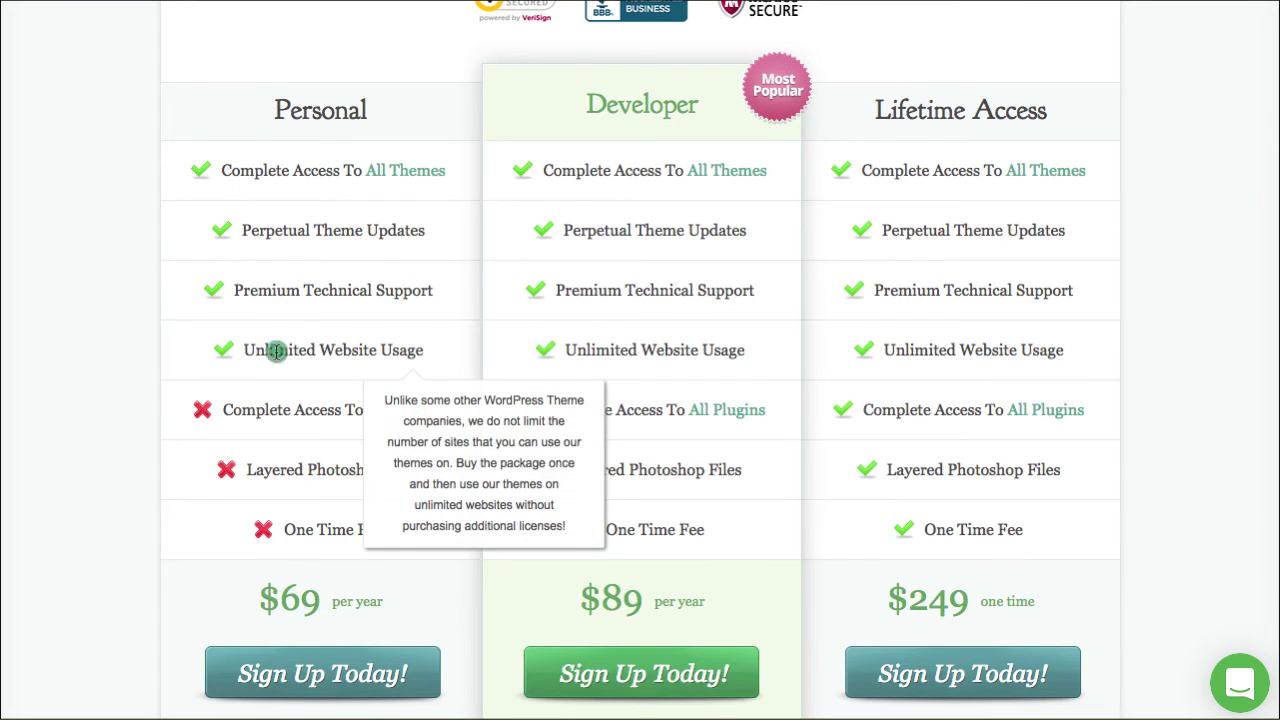
triple_click(276, 350)
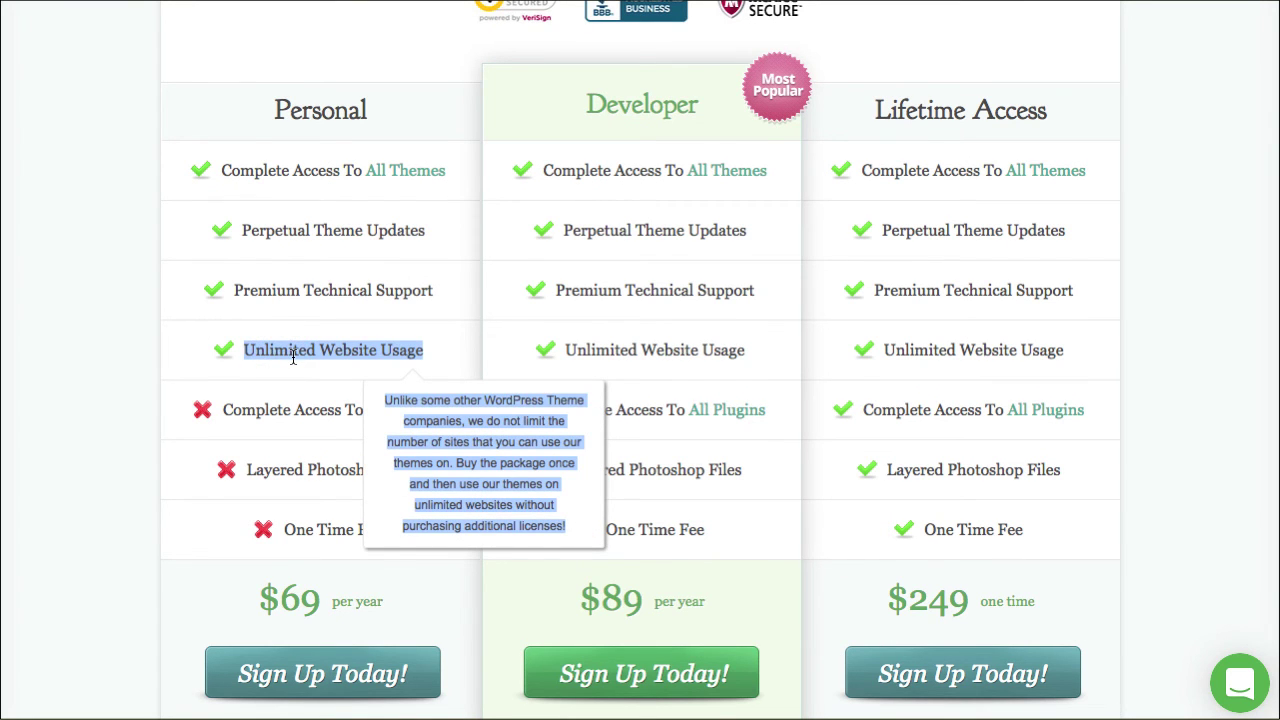
left_click(110, 386)
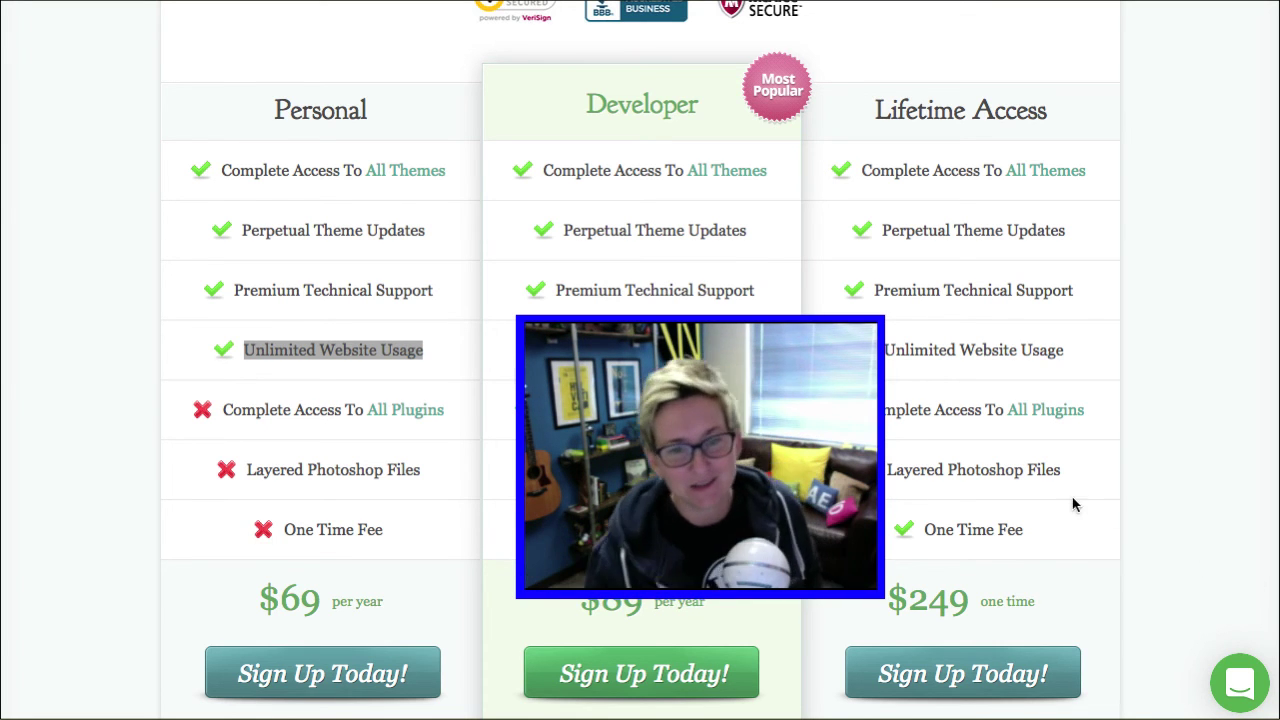
left_click(1160, 594)
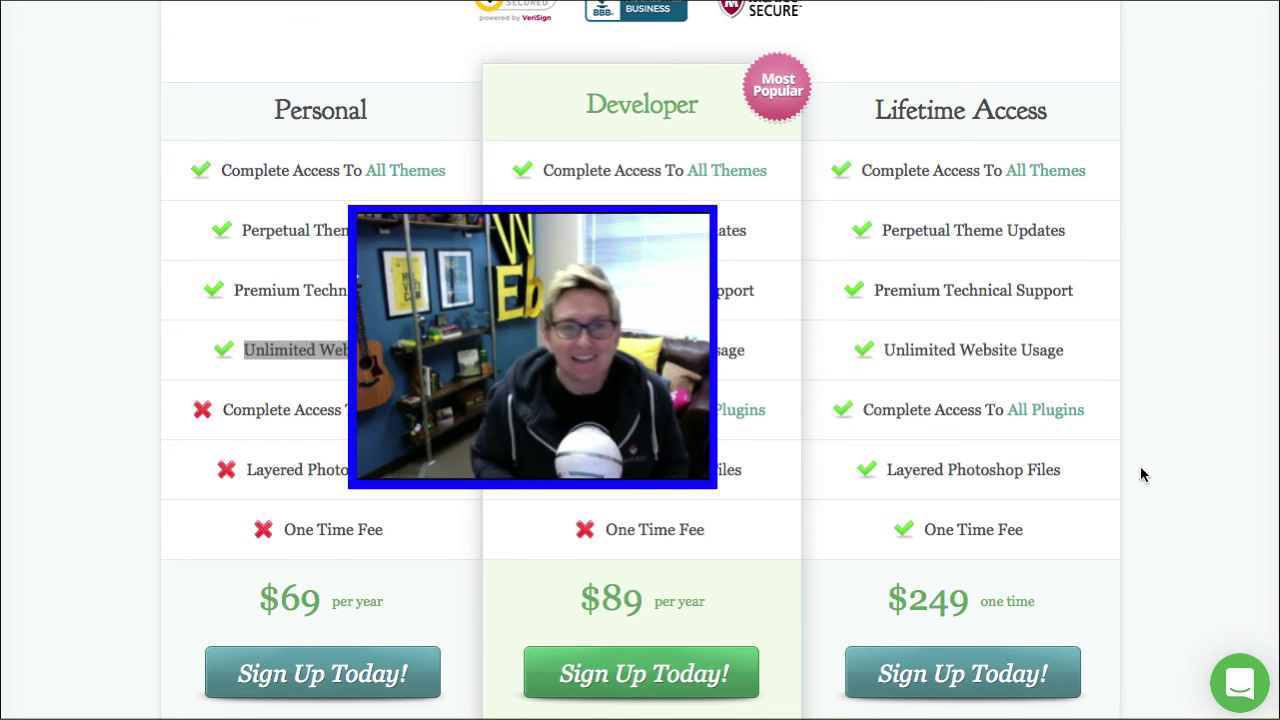
scroll(1132, 465, "up", 1)
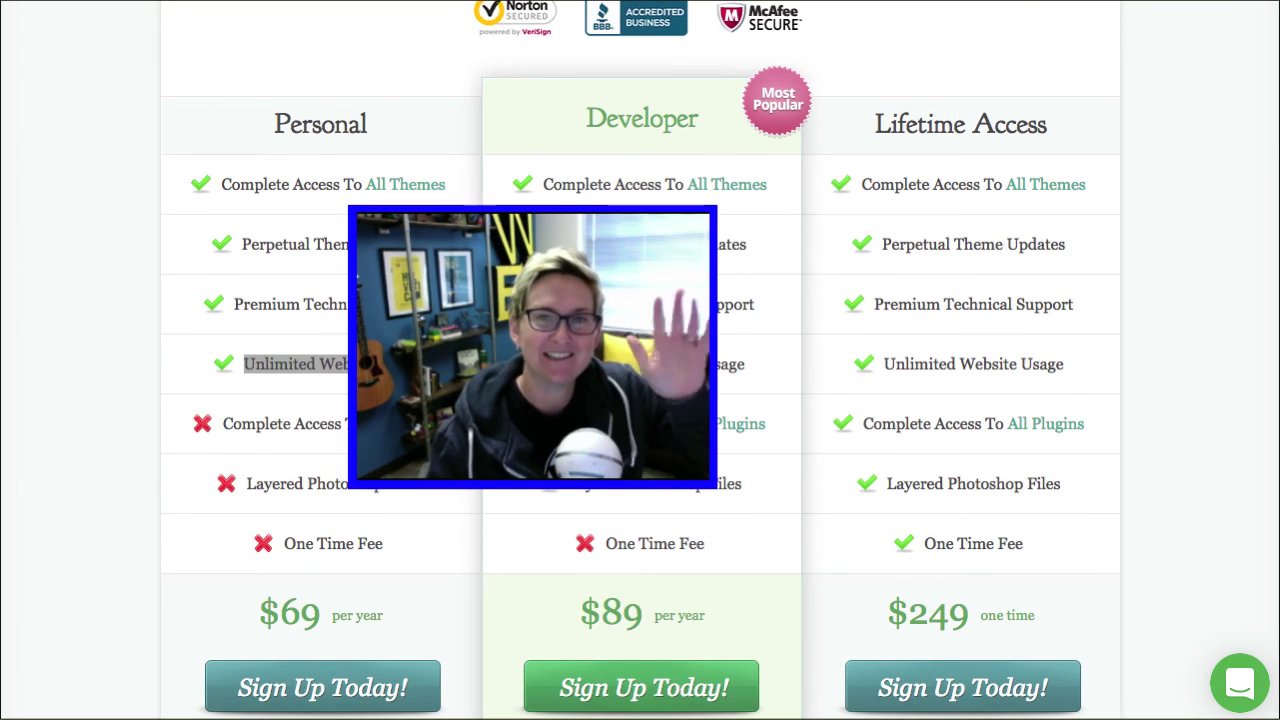